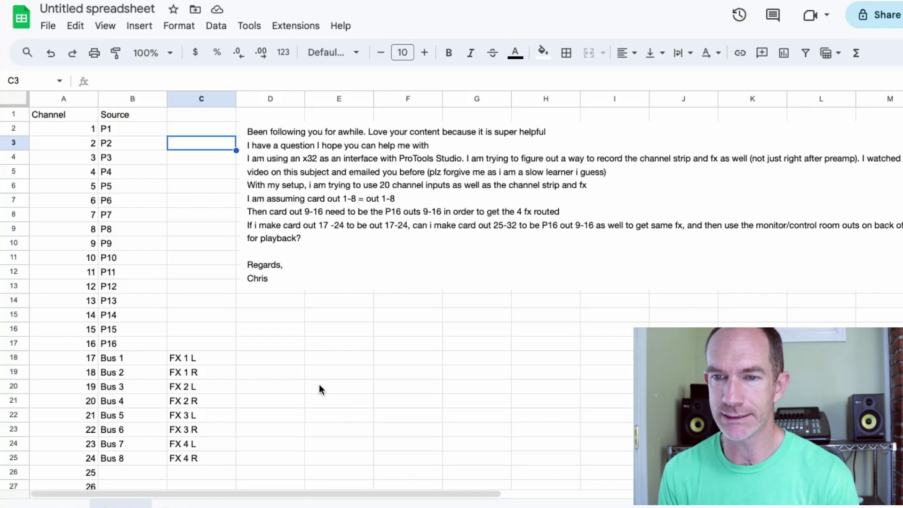
Change the A1 heading from 'Channel' to 'USB Channel', then select USB channels 1–16.
click(70, 114)
click(69, 136)
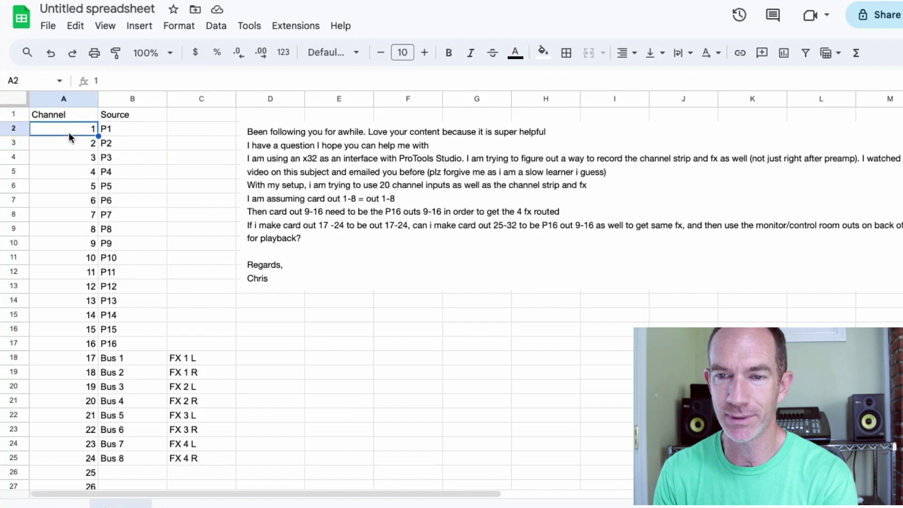
click(70, 115)
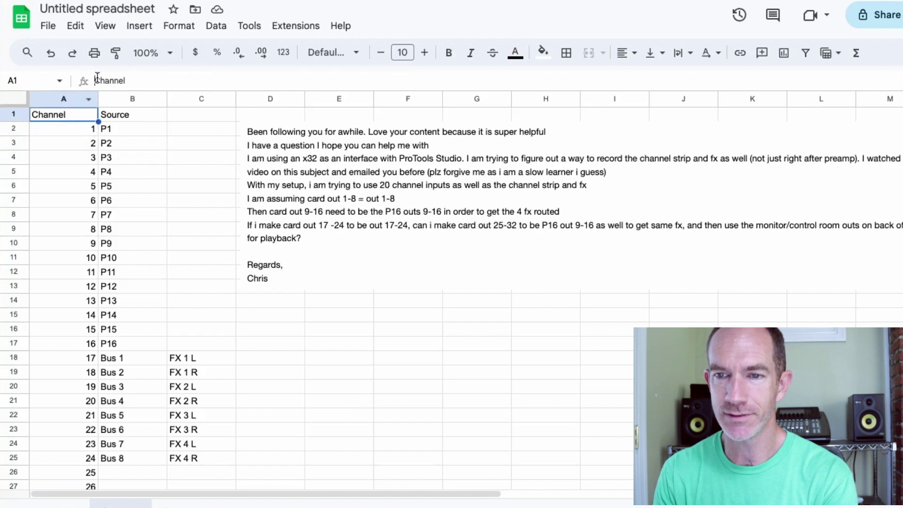
click(97, 80)
text(USB)
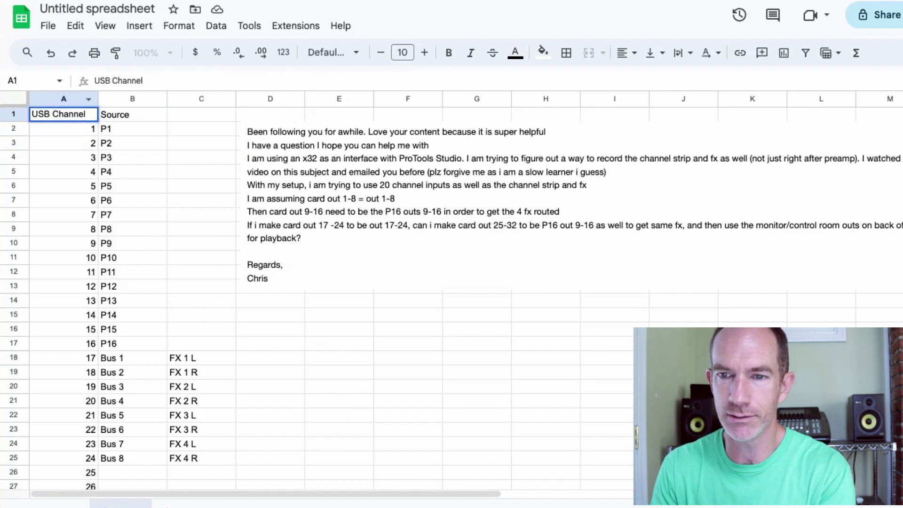
click(143, 117)
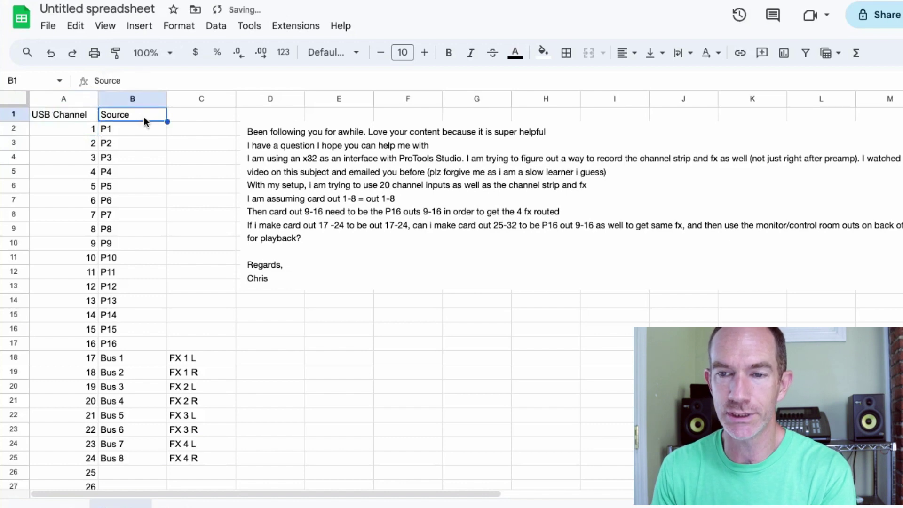
click(80, 131)
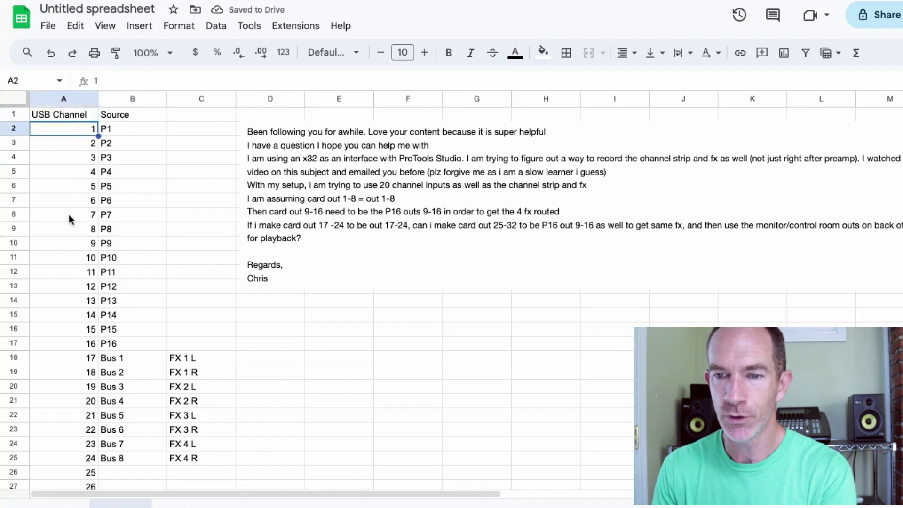
shift+click(69, 347)
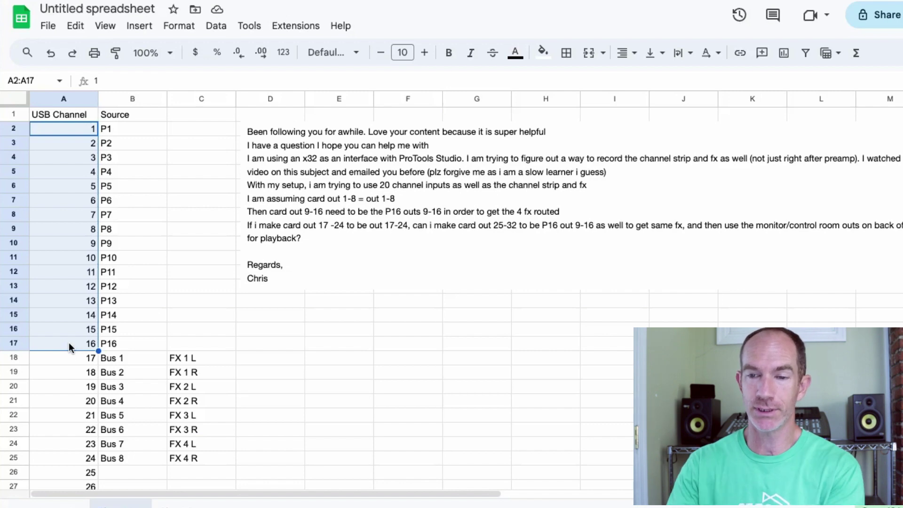
scroll(204, 330, down, 2)
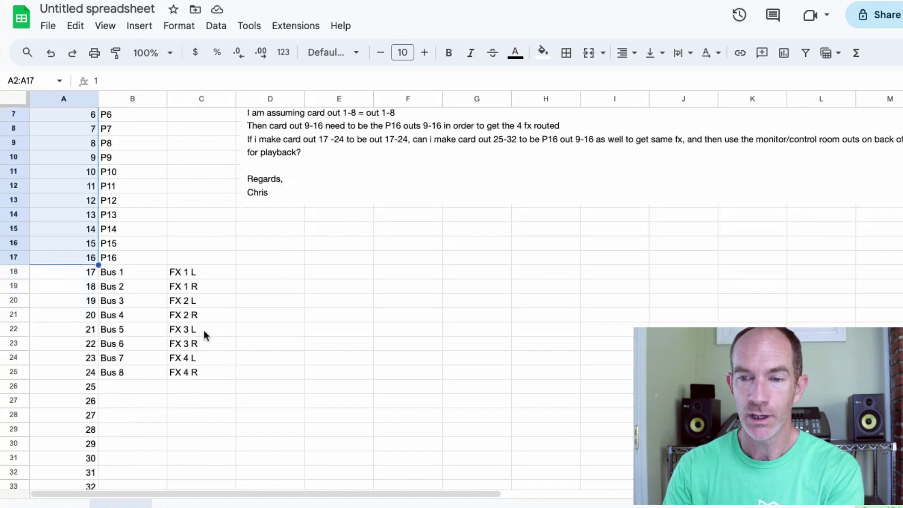
scroll(204, 330, down, 1)
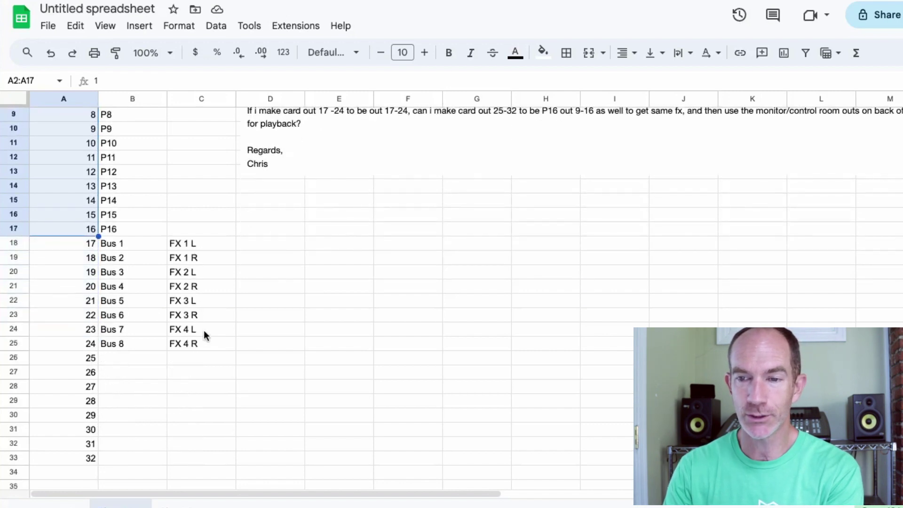
click(57, 242)
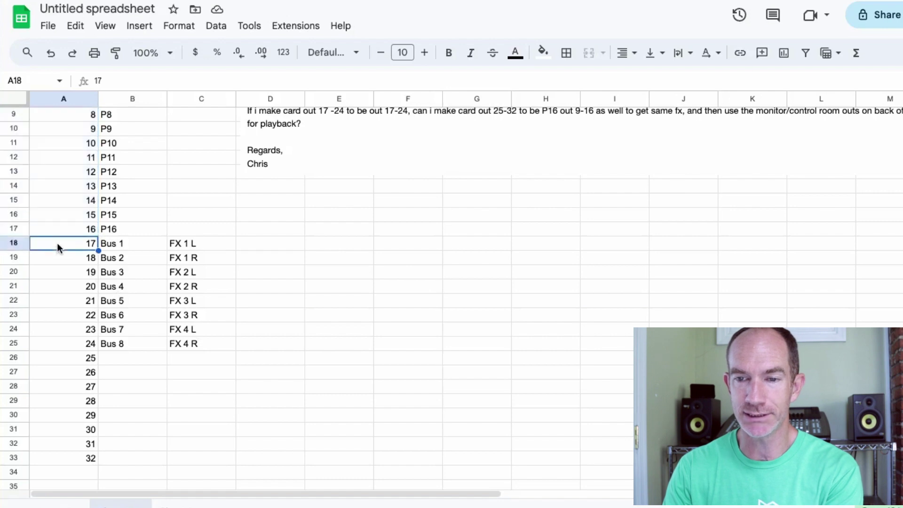
shift+click(64, 346)
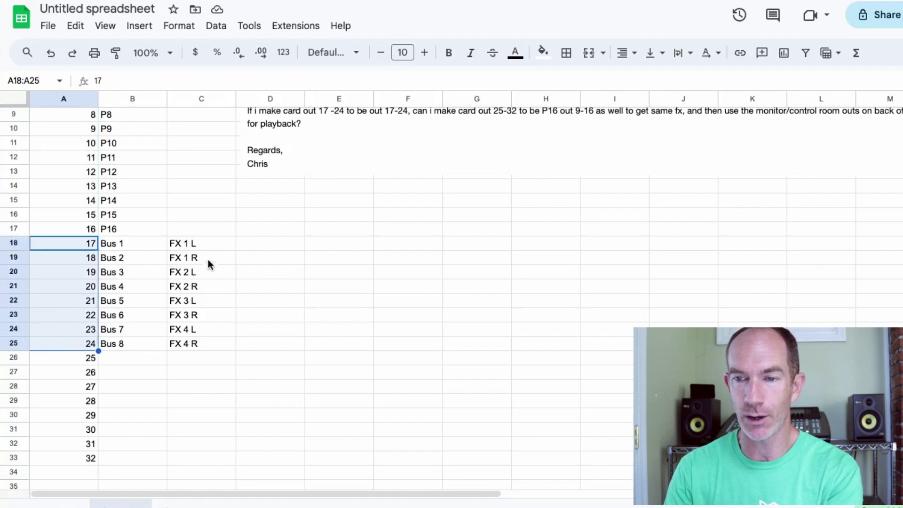
scroll(285, 331, up, 3)
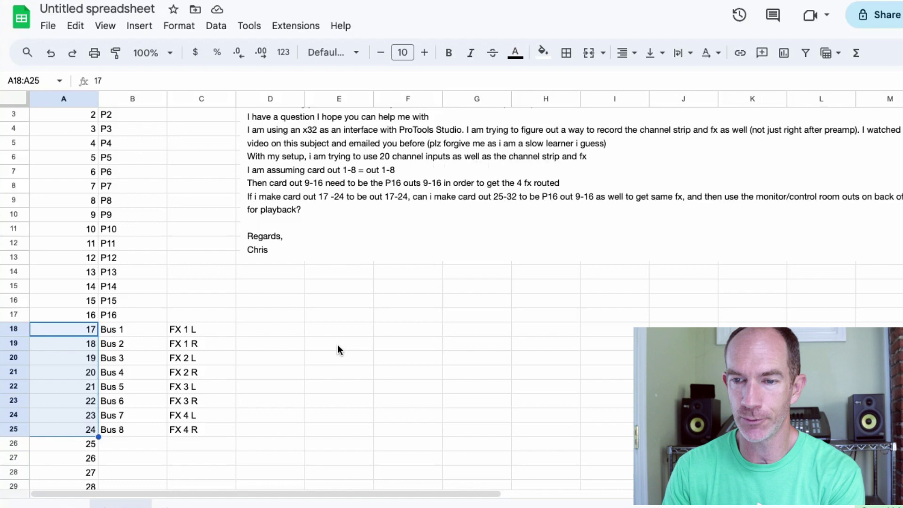
click(135, 317)
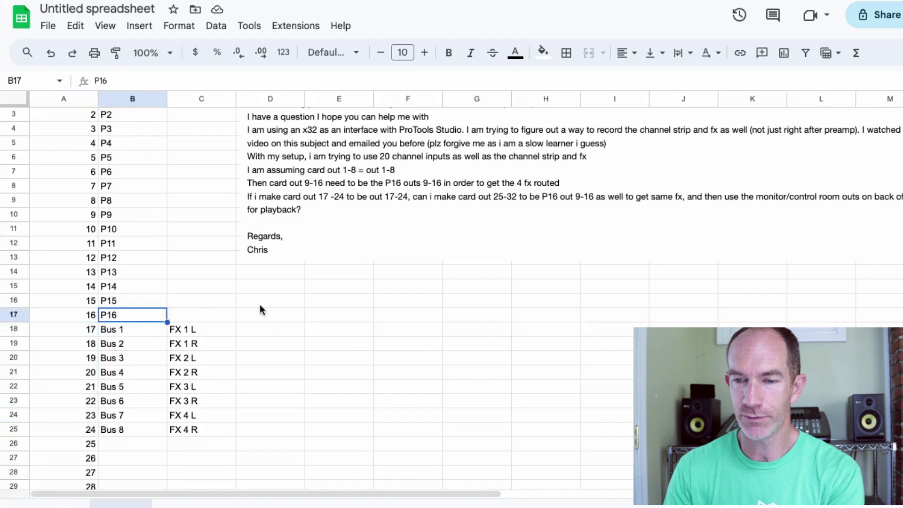
scroll(260, 303, down, 2)
Add Bus 9 through Bus 12 below Bus 8 and move the FX returns down beside Bus 5 onward.
click(143, 272)
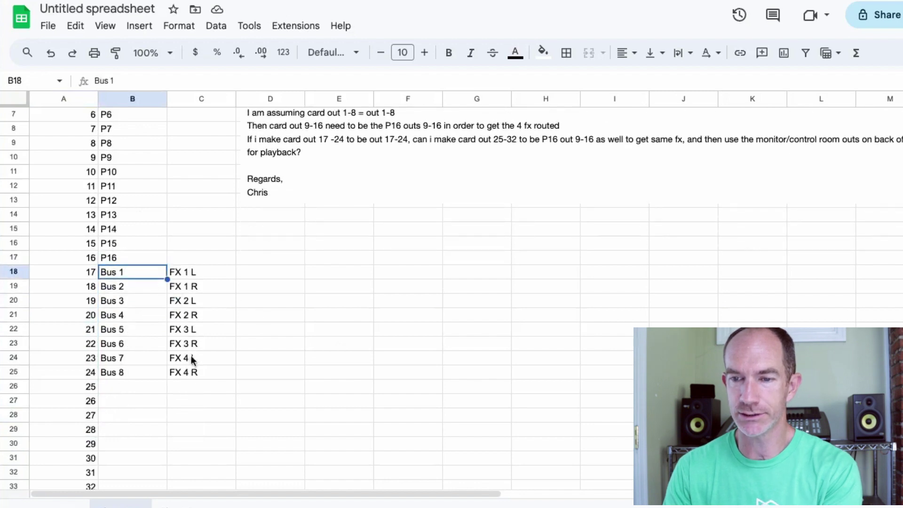
click(132, 386)
text(Bus 9)
key(Return)
text(Bus 10)
key(Return)
text(Bus 11)
key(Return)
text(B)
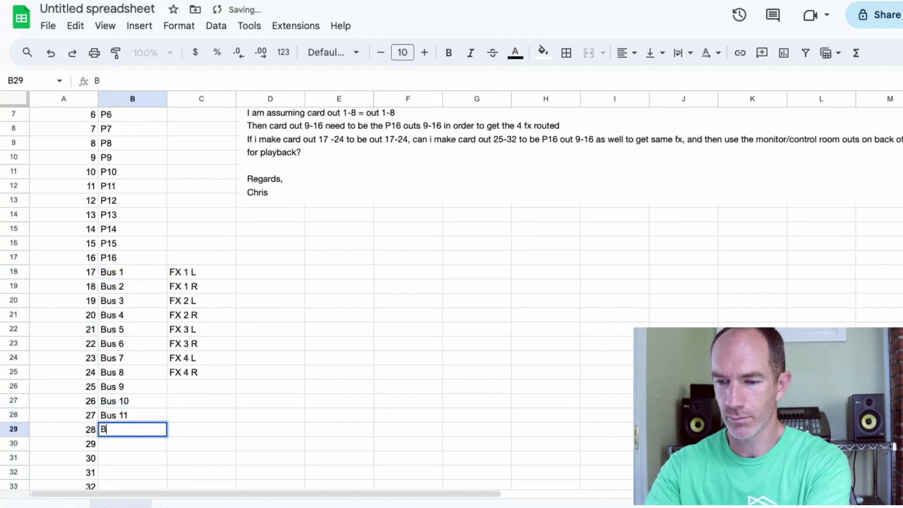
text(us 12)
key(Return)
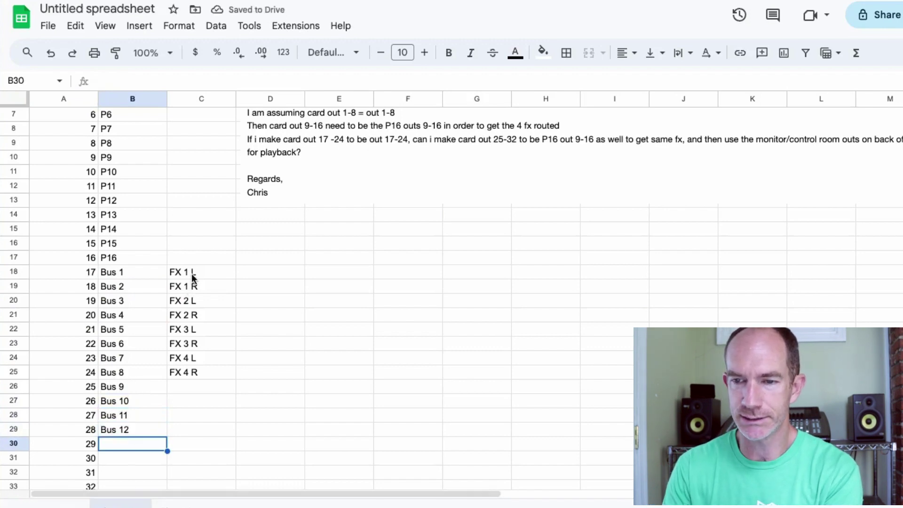
drag(192, 275, 197, 428)
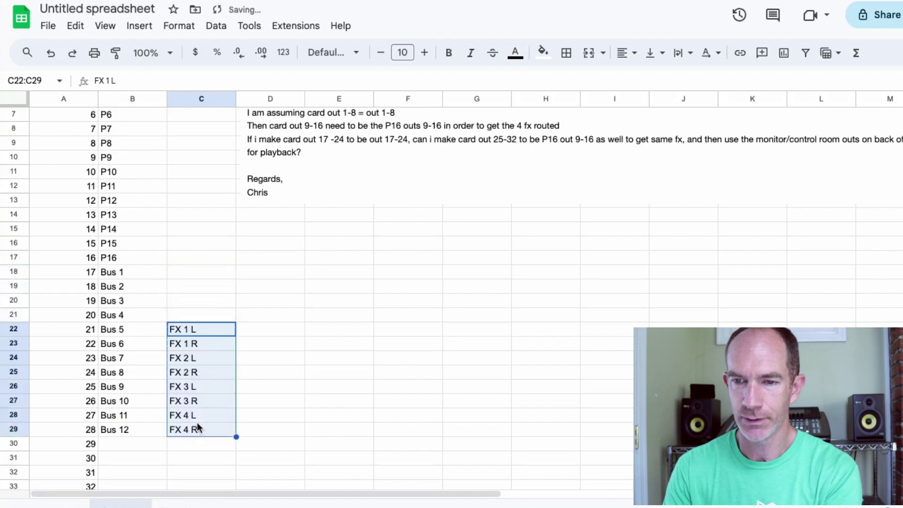
Label the cells beside Bus 1–4 'Input 17', 'input 18', 'input 19' and 'input 20'.
click(188, 273)
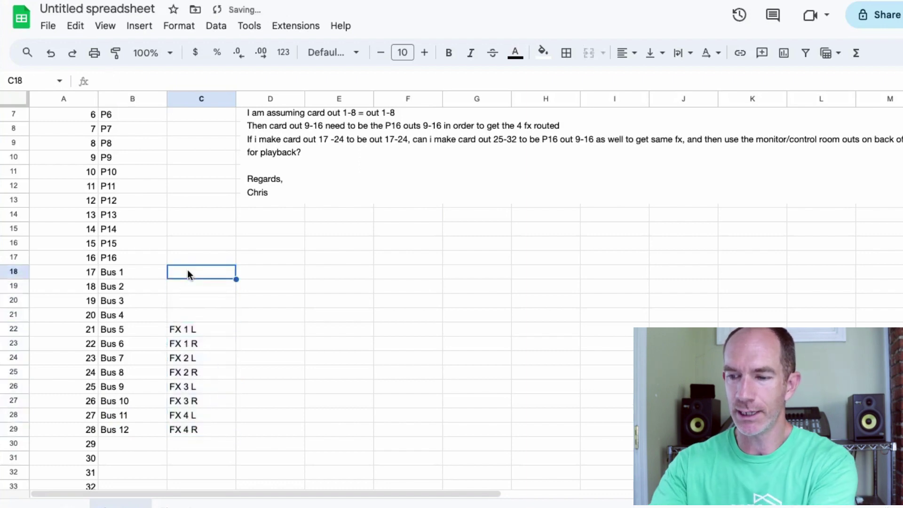
text(Input)
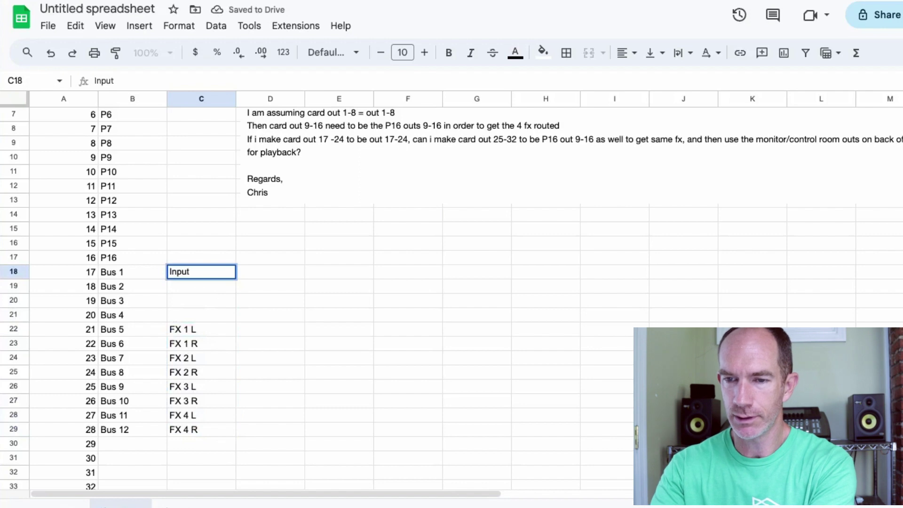
text( 17)
key(Return)
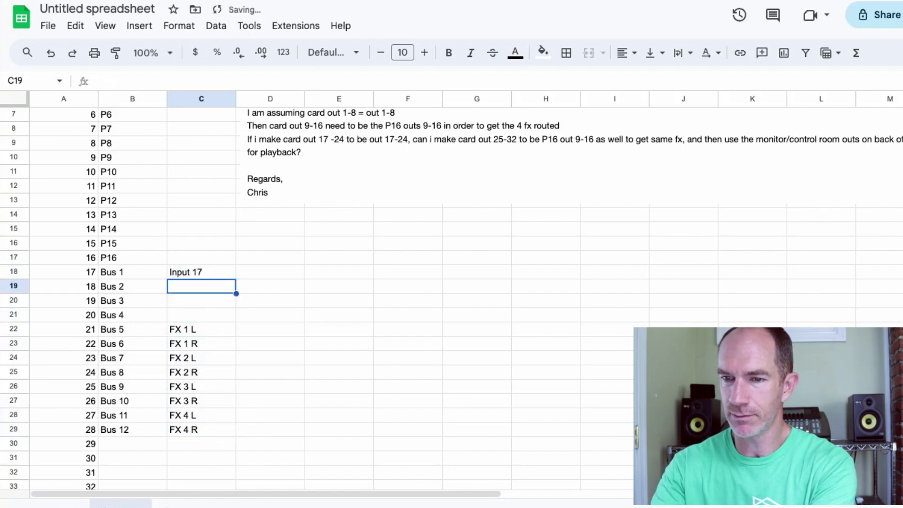
text(input 18)
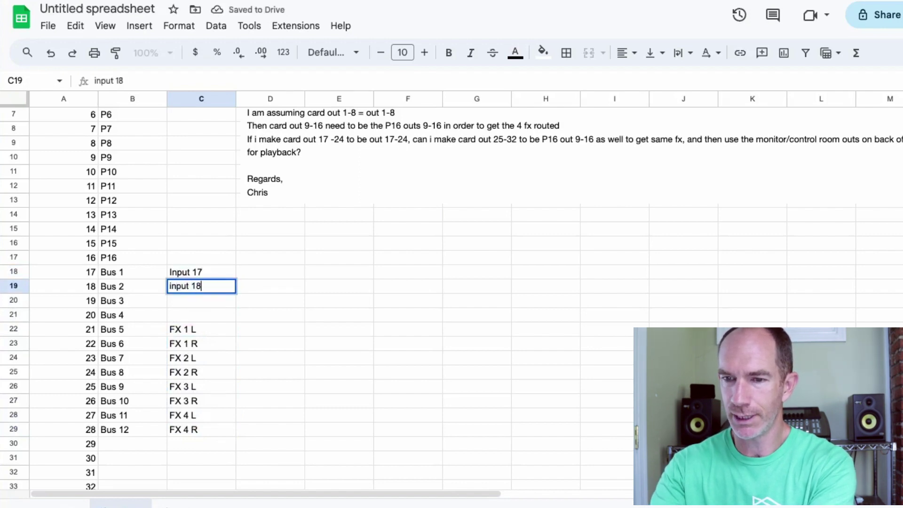
key(Return)
text(input 19)
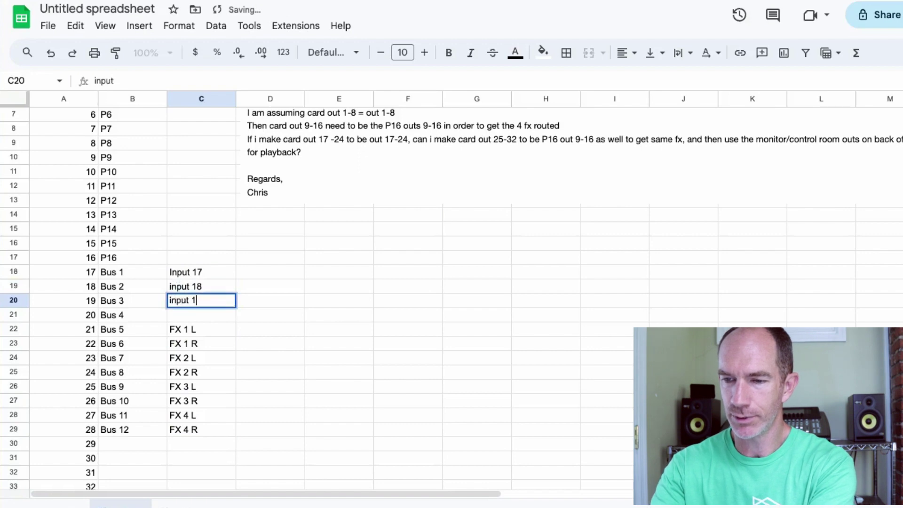
key(Return)
text(input 20)
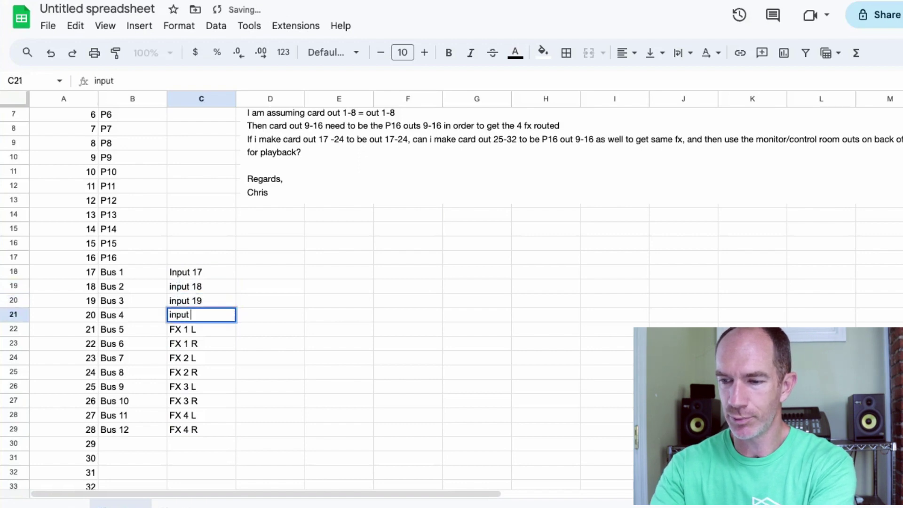
click(250, 269)
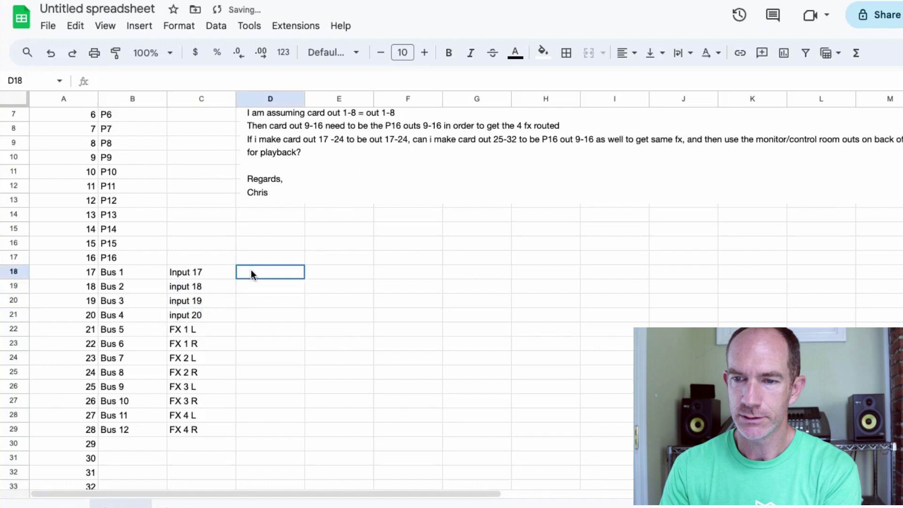
Label column C beside sources P1–P8 'Input 1' through 'input 8'.
scroll(250, 269, up, 3)
scroll(250, 270, up, 1)
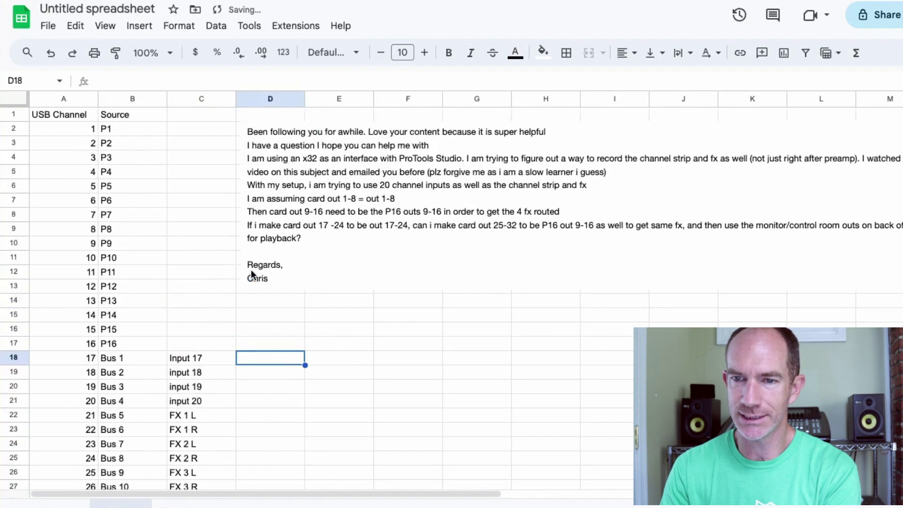
click(192, 129)
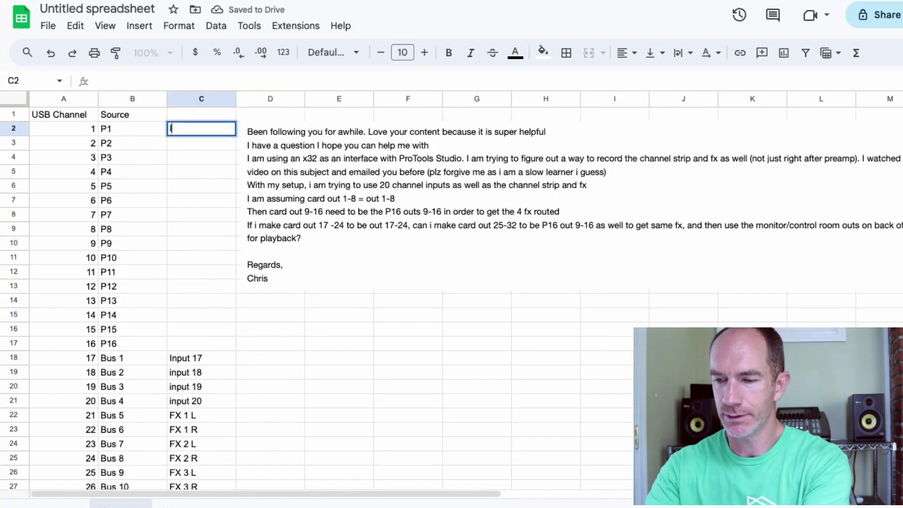
text(Input 1)
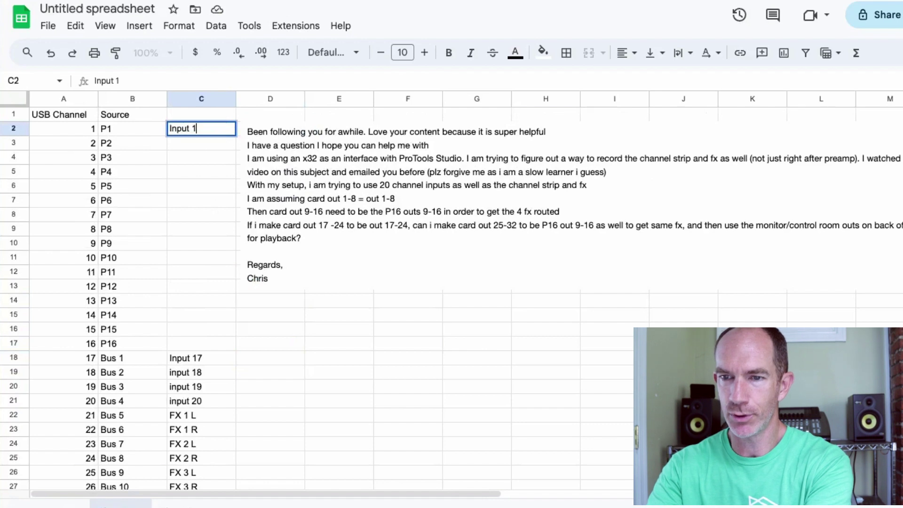
key(Return)
text(input 2)
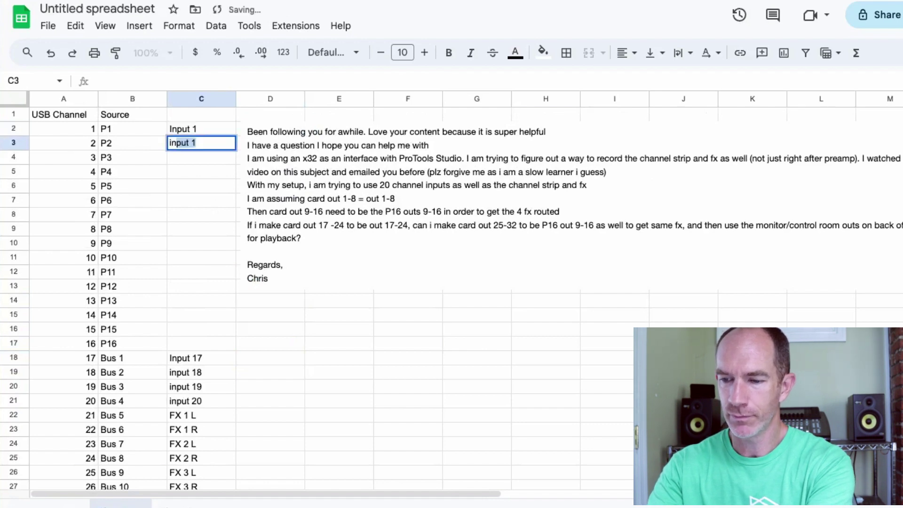
key(Return)
text(input 3)
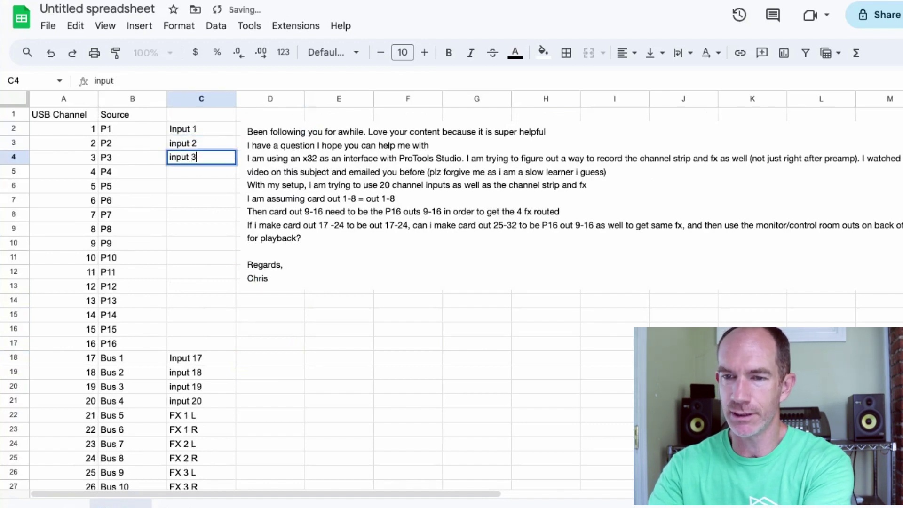
key(Return)
text(input 4)
key(Return)
text(input 5)
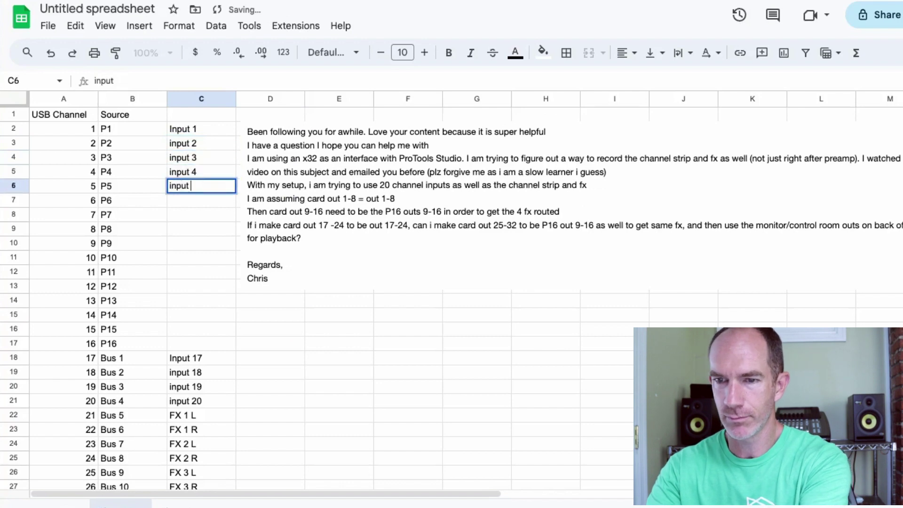
key(Return)
text(input 6)
key(Return)
text(input 7)
key(Return)
text(input 8)
key(Return)
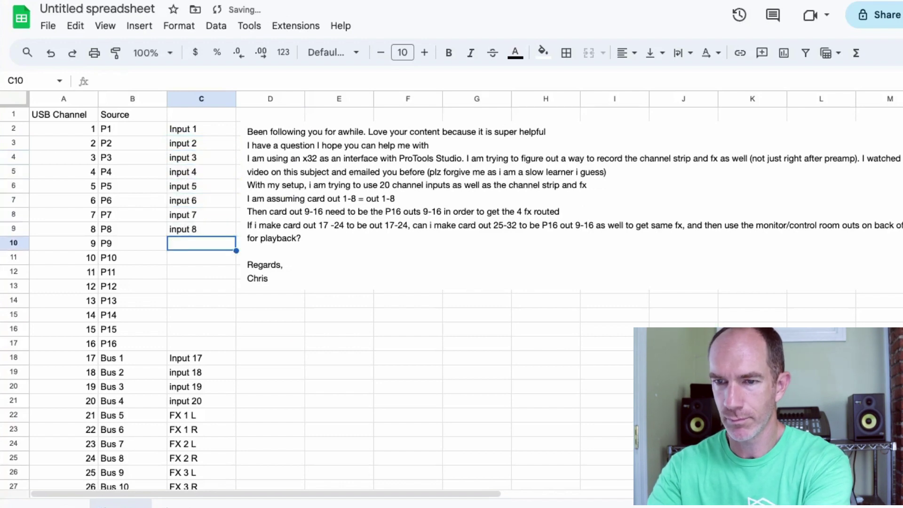
Continue the labels 'input 9' through 'input 16' beside sources P9–P16.
text(input 9)
key(Return)
text(input 10)
key(Return)
text(input 11)
key(Return)
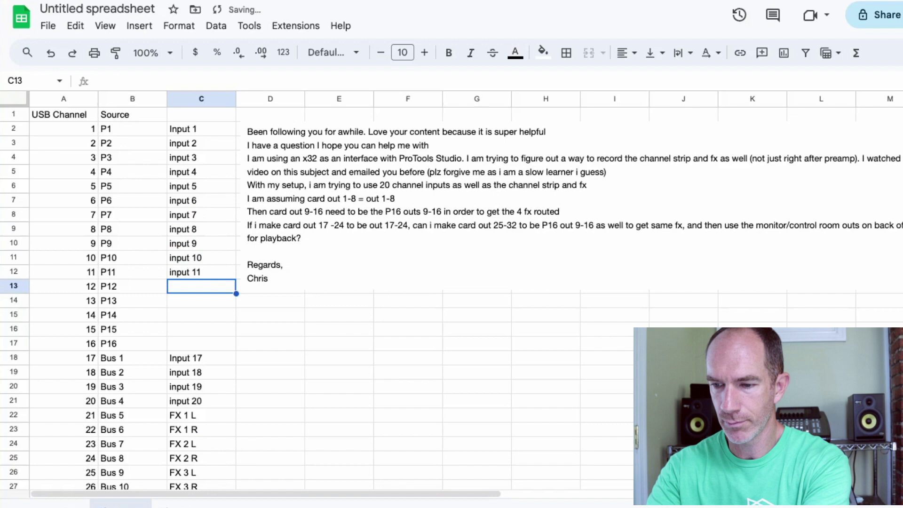
text(input 12)
key(Return)
text(input 13)
key(Return)
text(input 14)
key(Return)
text(input 15)
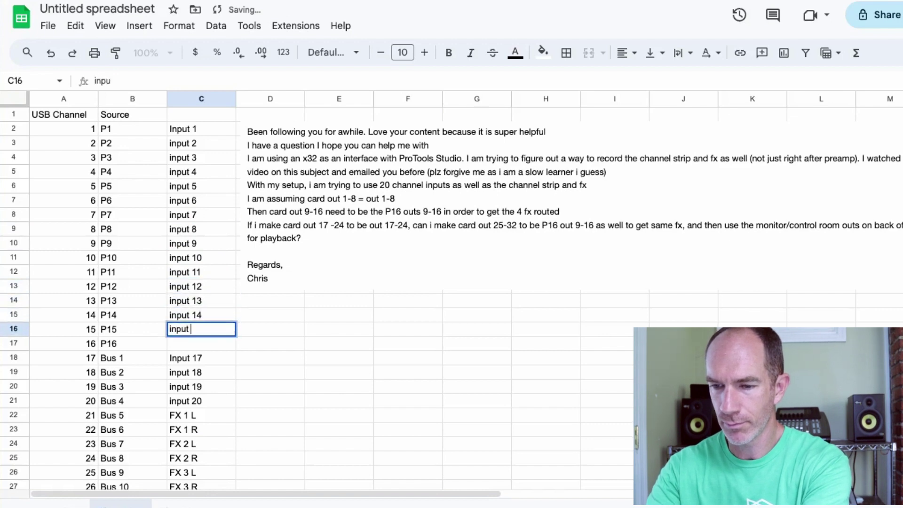
key(Return)
text(input 16)
key(Return)
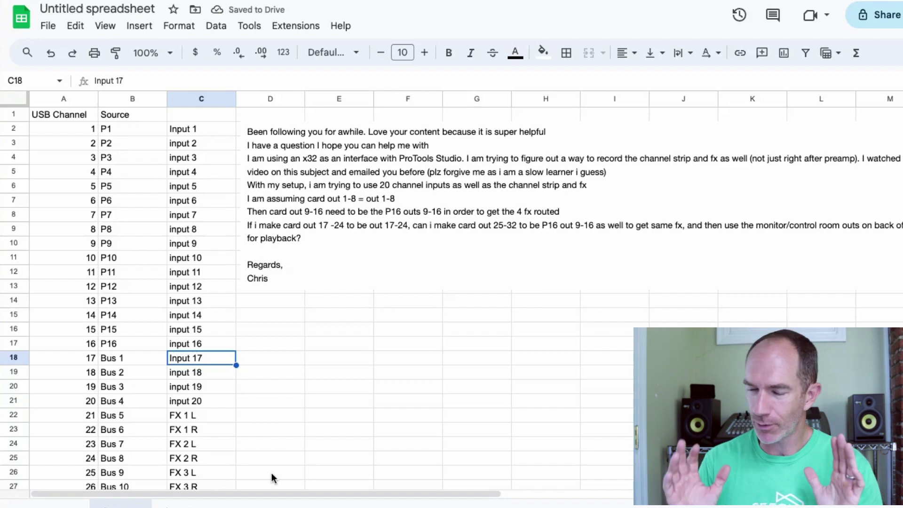
Fill the Bus 1–Bus 4 source cells B18:B21 with light yellow.
key(ctrl+Up)
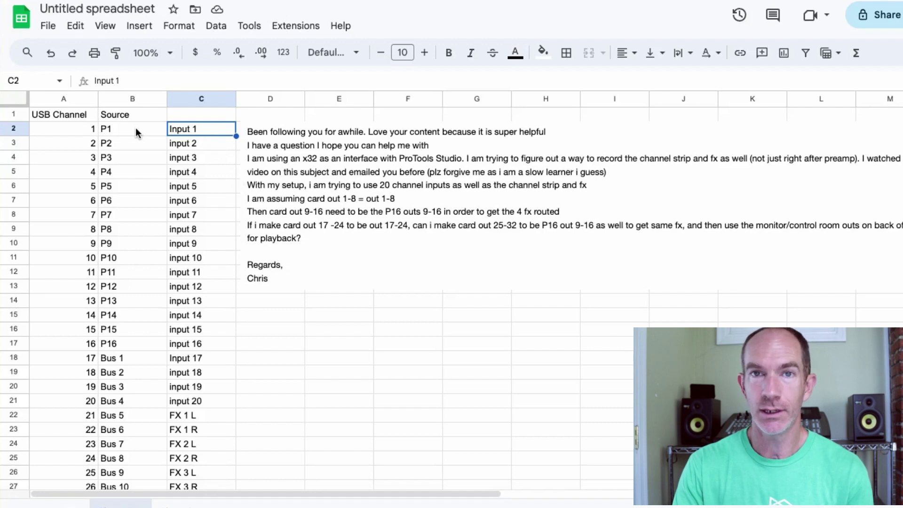
click(207, 141)
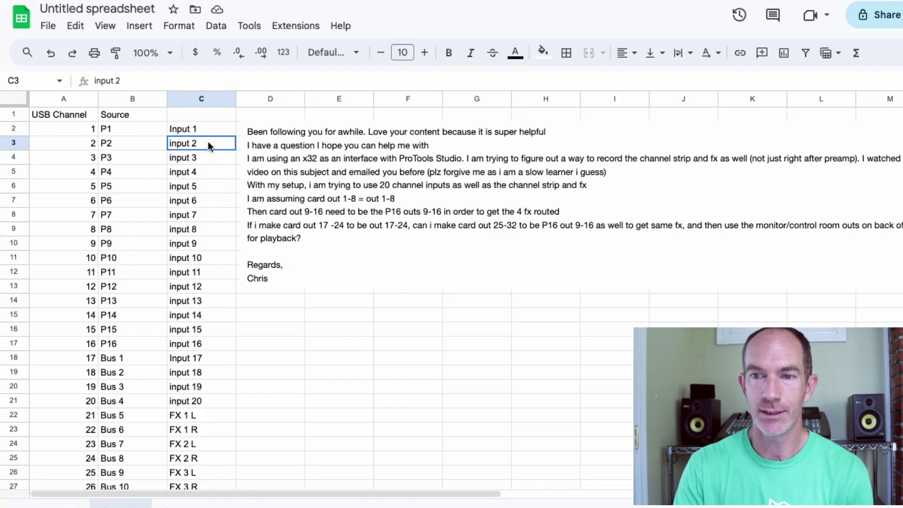
click(208, 403)
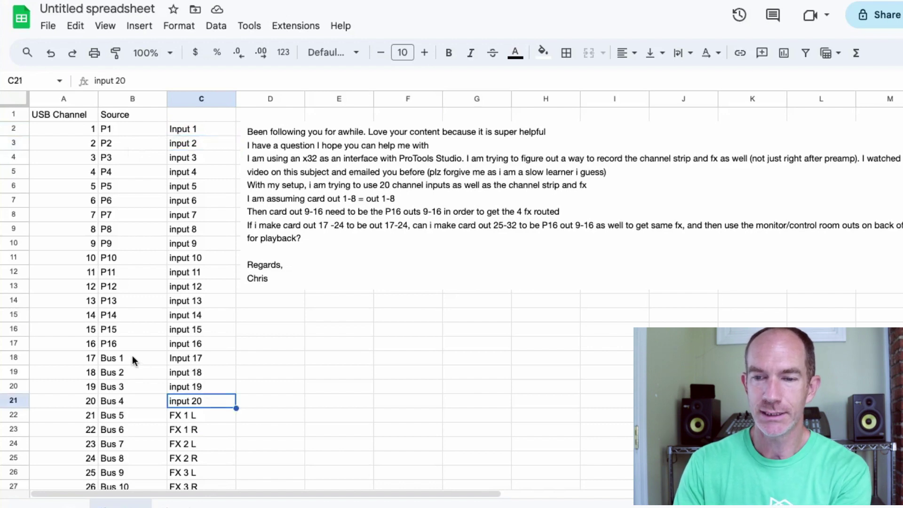
drag(132, 359, 131, 407)
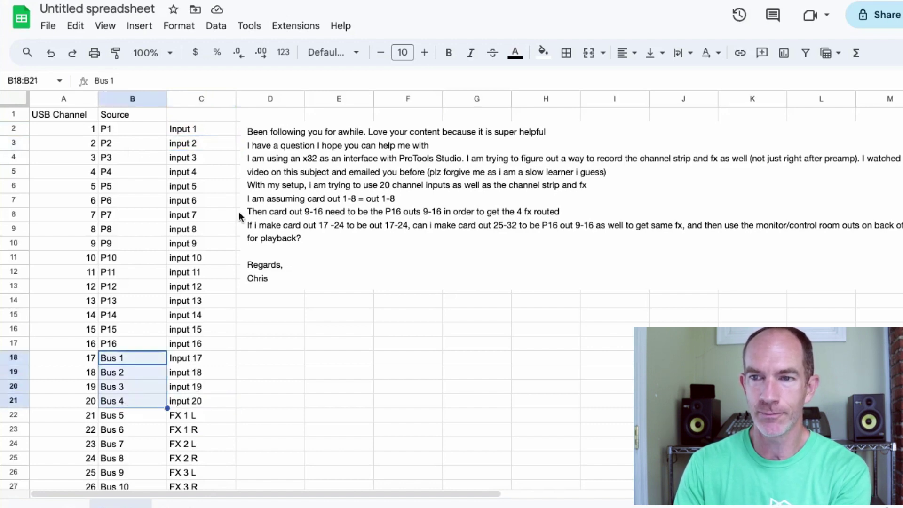
click(548, 59)
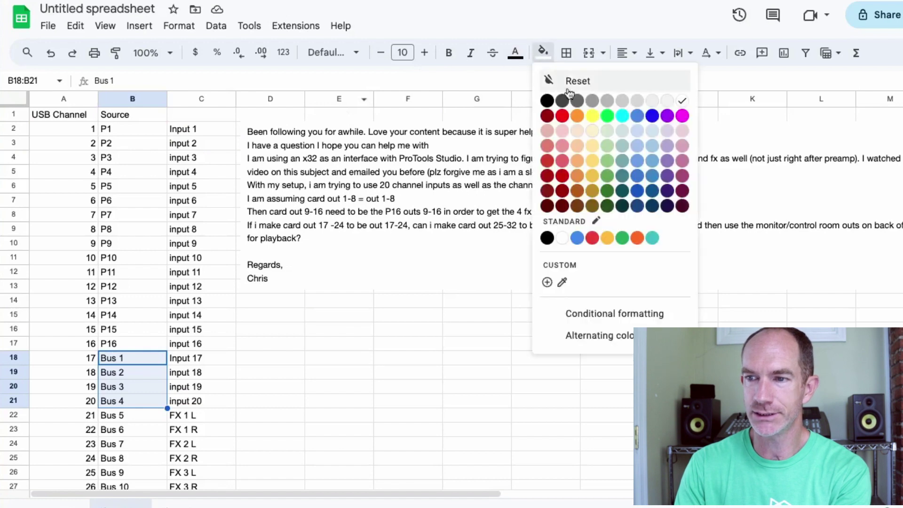
click(598, 140)
click(372, 412)
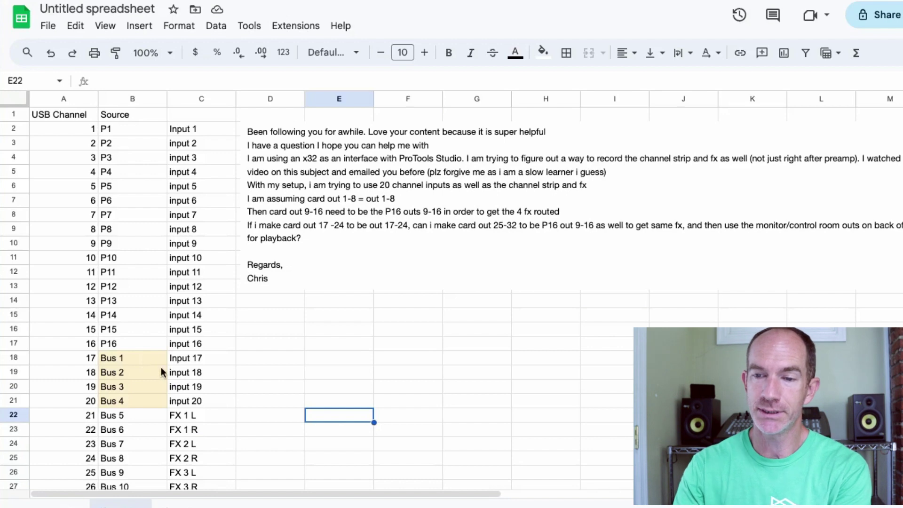
drag(213, 397, 216, 128)
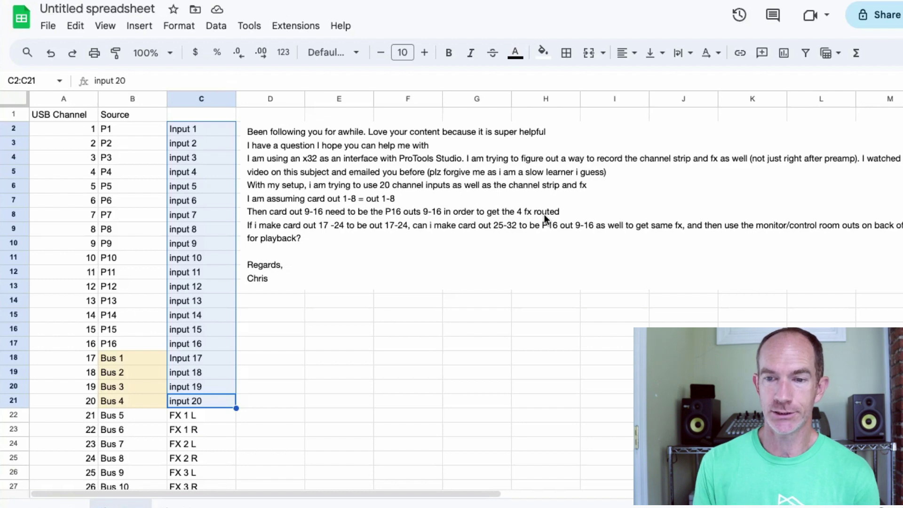
scroll(567, 280, down, 3)
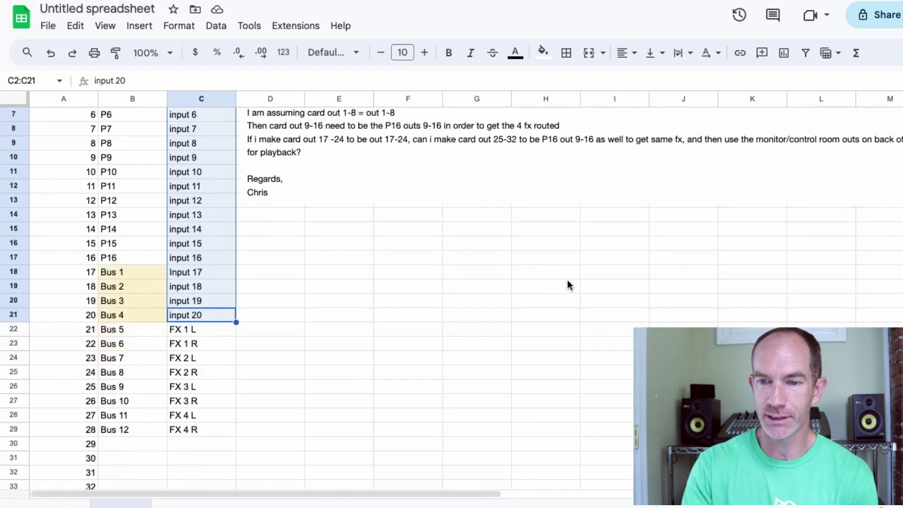
click(147, 431)
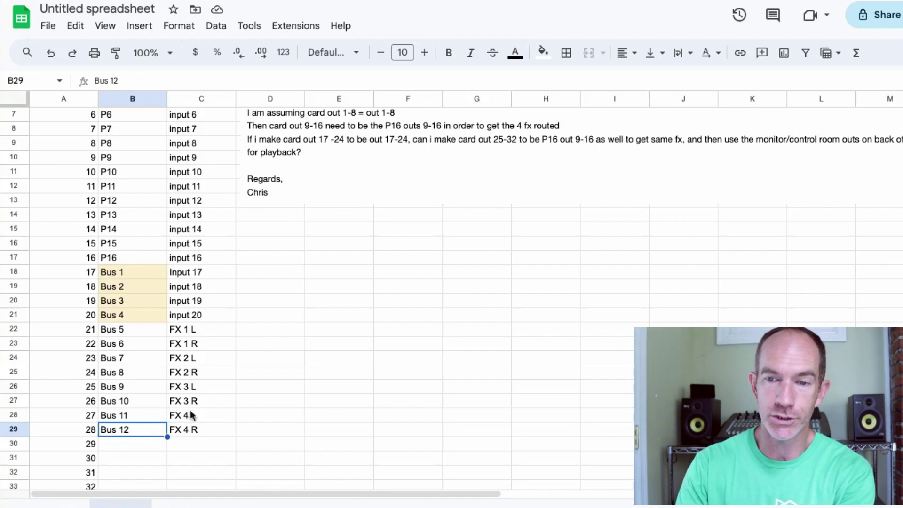
click(139, 330)
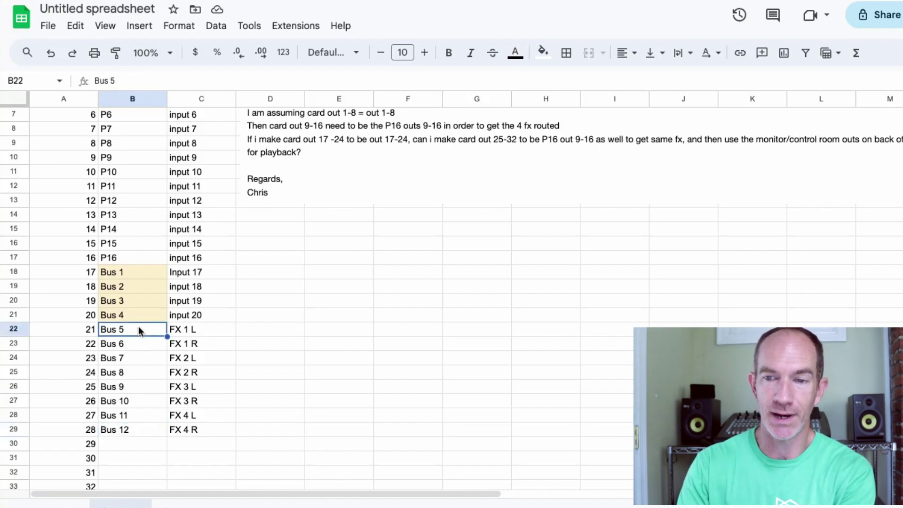
click(210, 330)
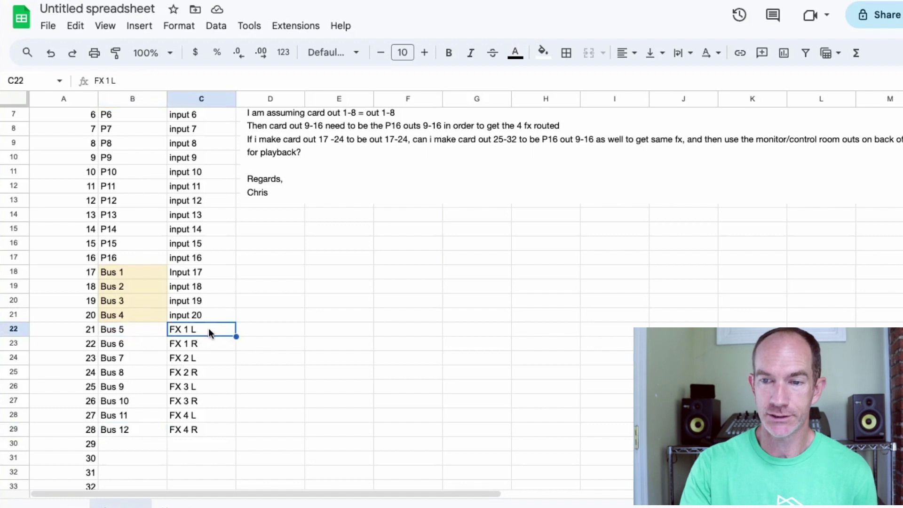
click(210, 342)
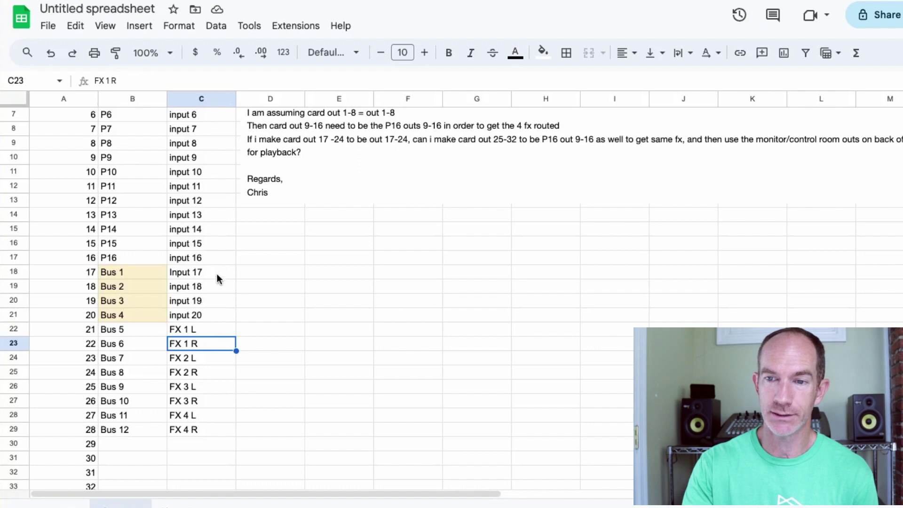
drag(216, 273, 215, 314)
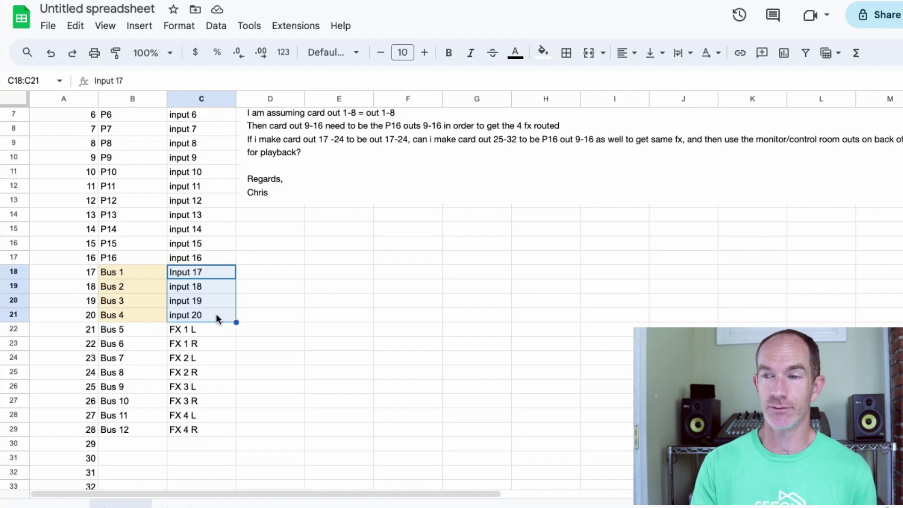
Scroll up and down the routing table to review it.
scroll(362, 320, up, 3)
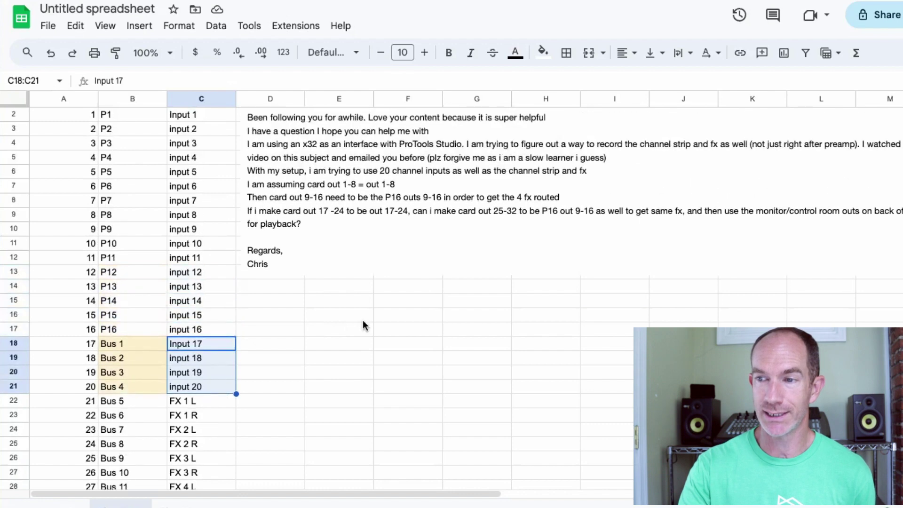
scroll(363, 324, down, 5)
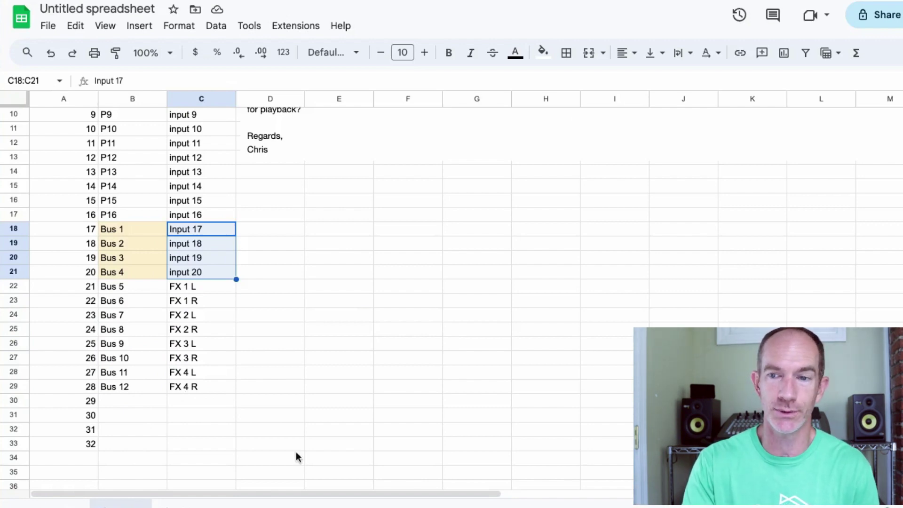
scroll(403, 429, up, 5)
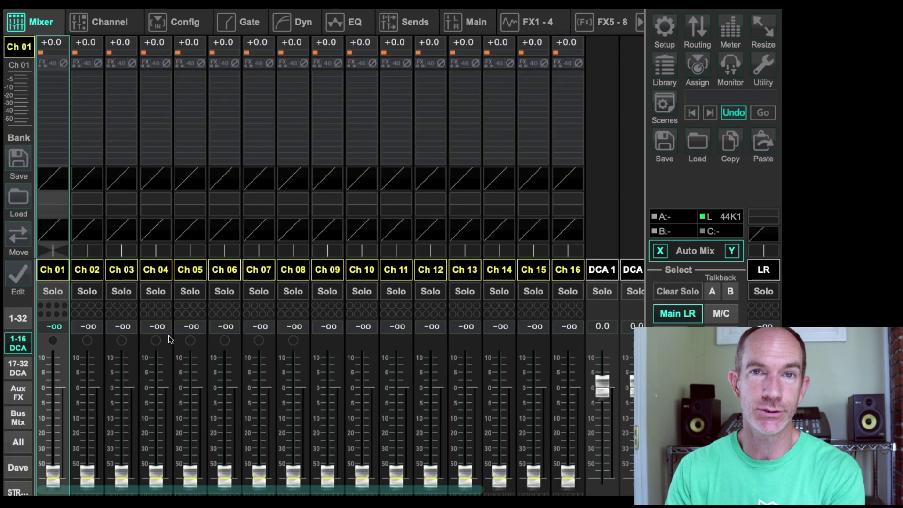
In Routing Inputs, source Channel 17-24 from Local 17-24 and Channel 25-32 from Local 25-32.
click(699, 29)
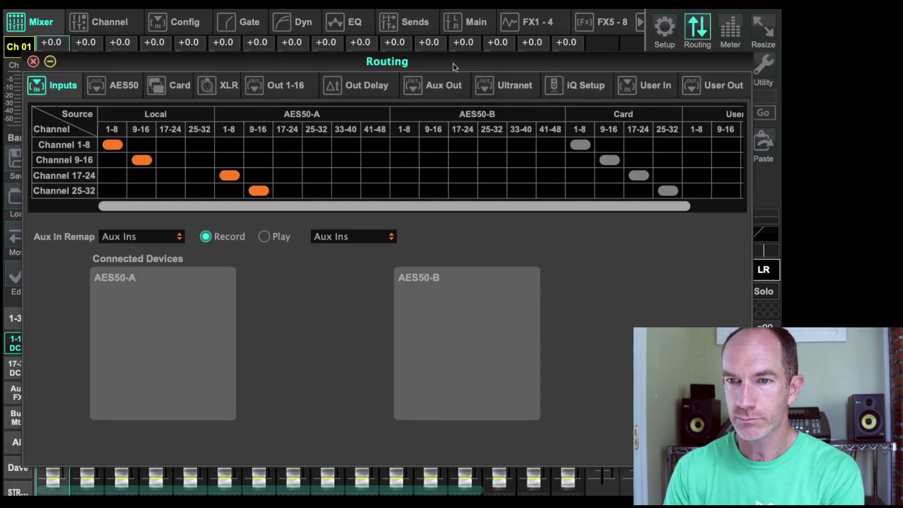
drag(453, 63, 438, 63)
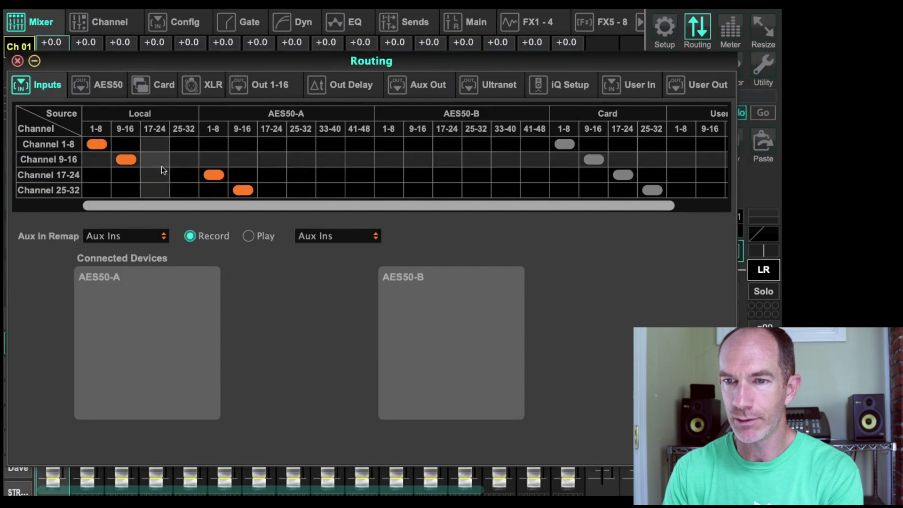
click(153, 176)
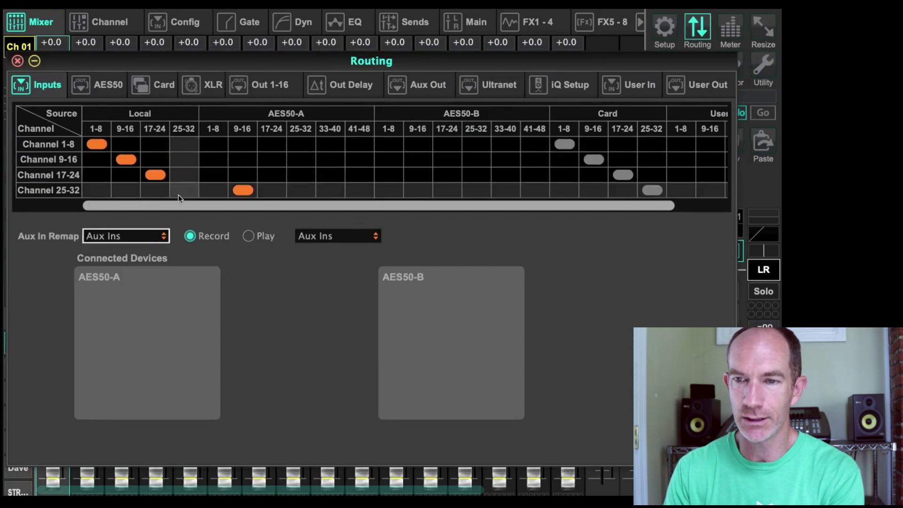
click(184, 193)
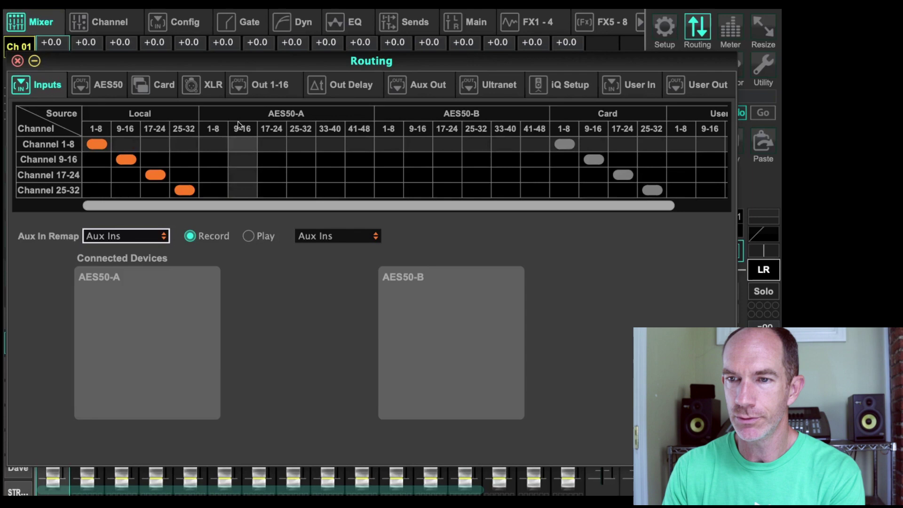
In Ultranet routing, tap outputs 1–4 from channels 01–04 pre-fader.
click(497, 84)
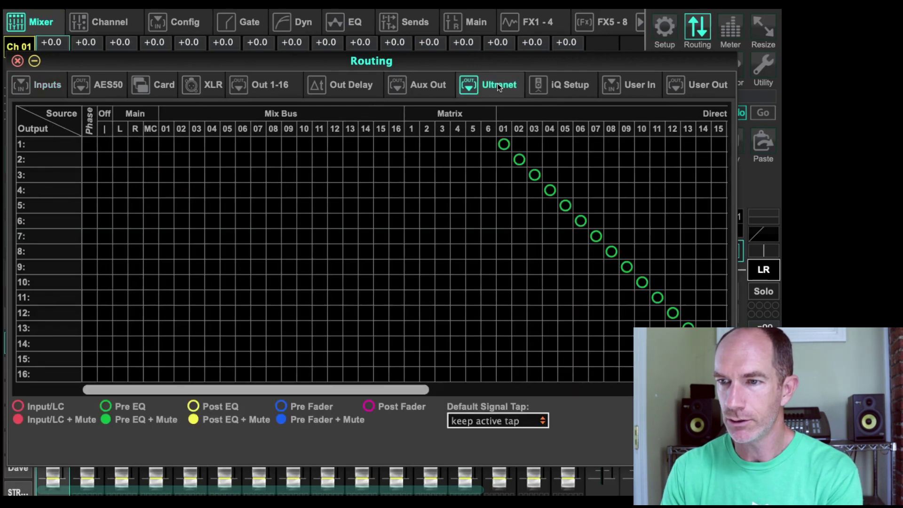
scroll(190, 146, right, 5)
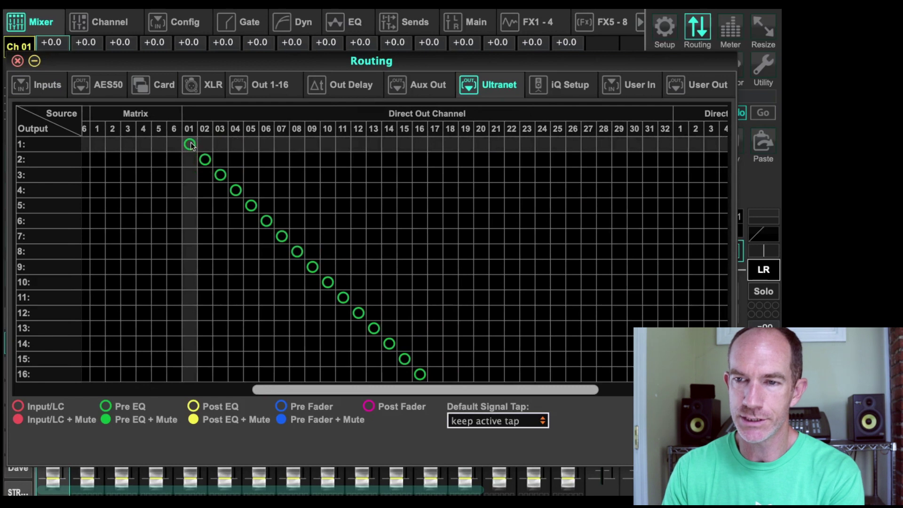
click(190, 144)
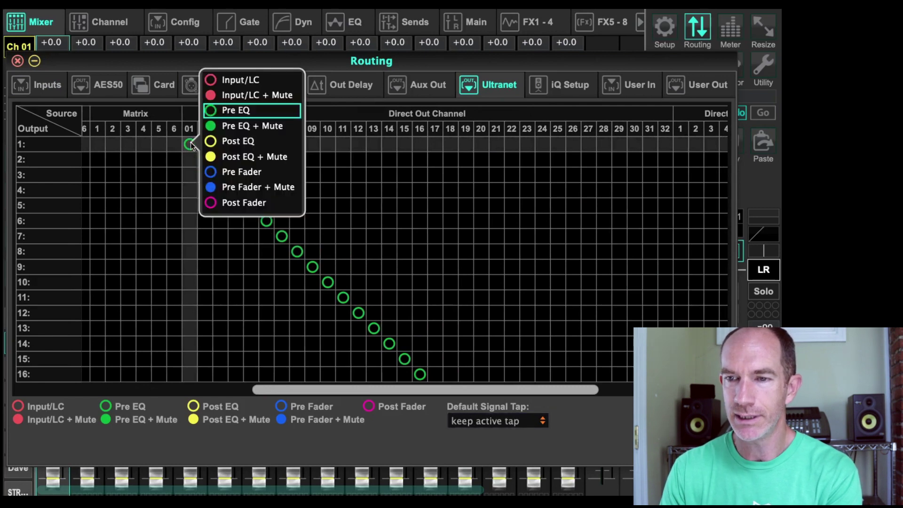
click(236, 172)
click(190, 145)
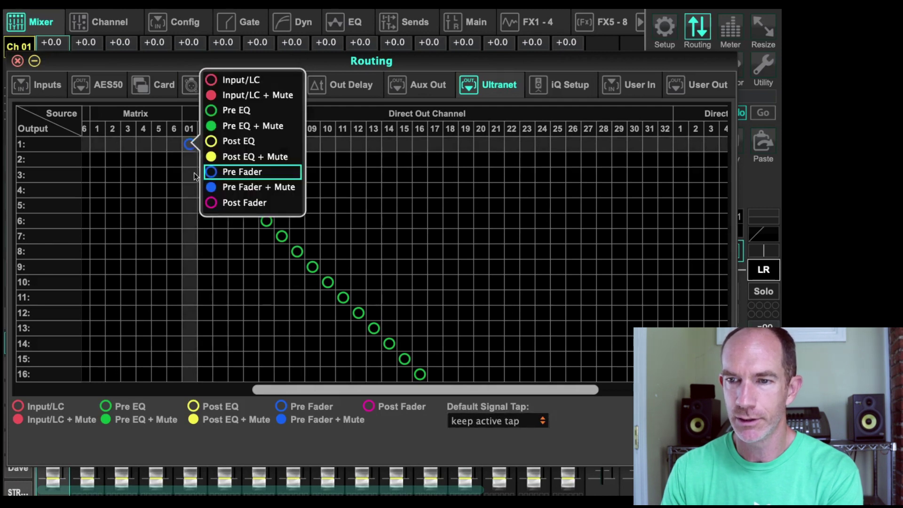
click(205, 159)
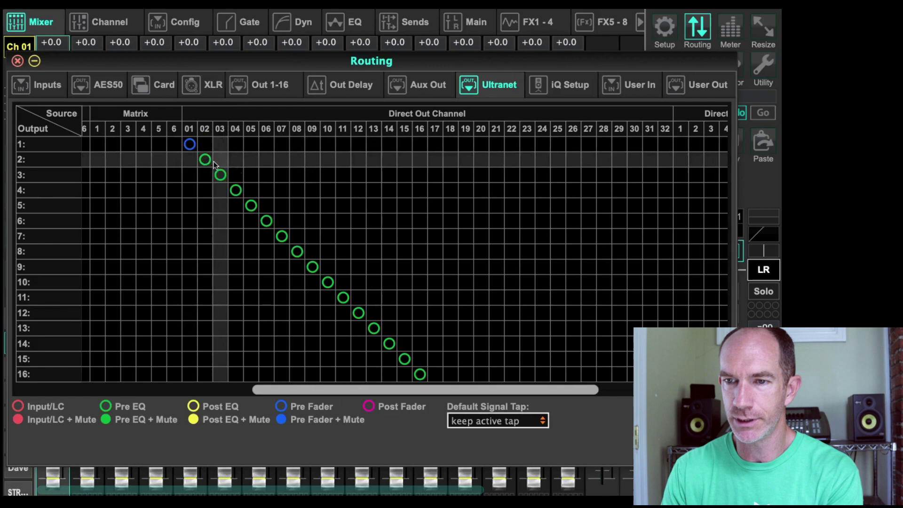
right_click(207, 159)
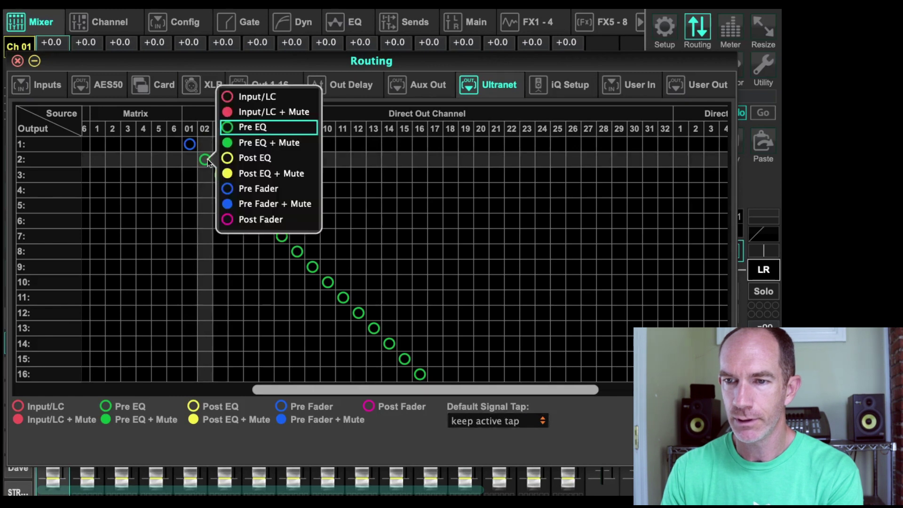
click(247, 189)
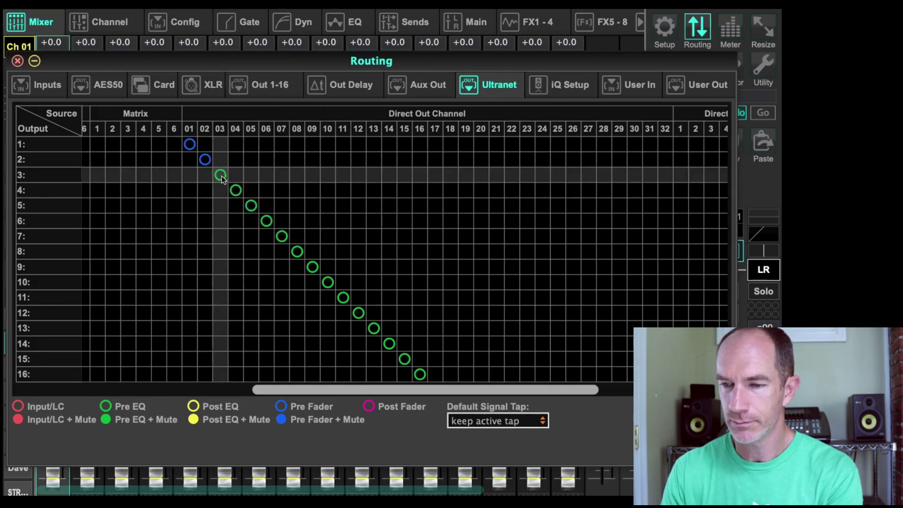
right_click(221, 177)
click(261, 210)
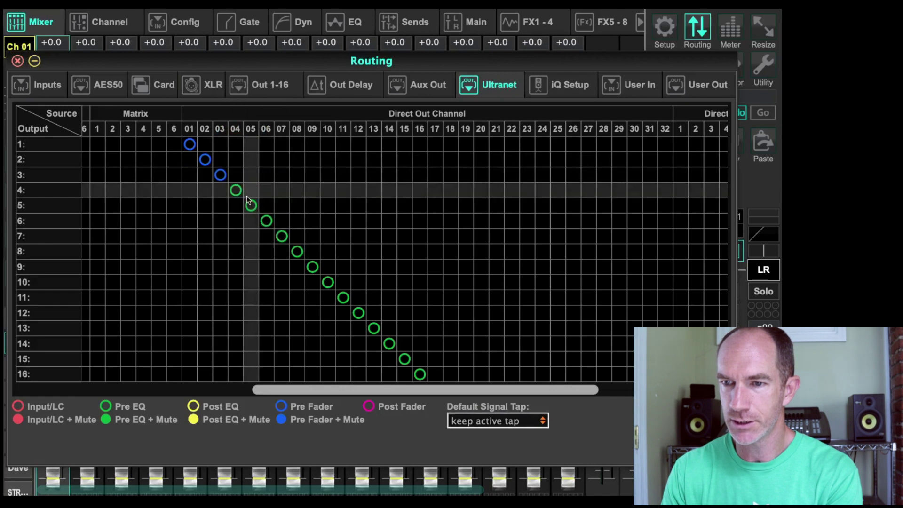
right_click(238, 191)
click(268, 224)
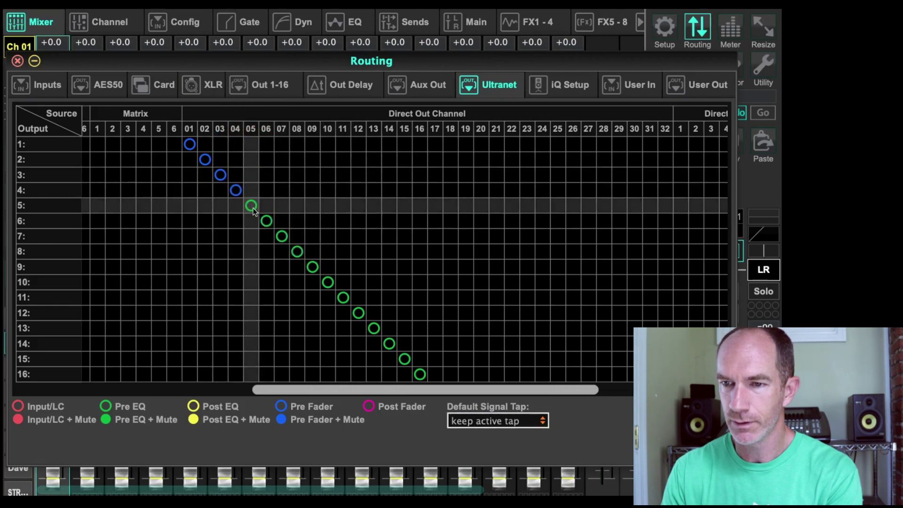
Tap Ultranet outputs 5–9 from channels 05–09 pre-fader.
click(252, 211)
click(284, 237)
click(271, 226)
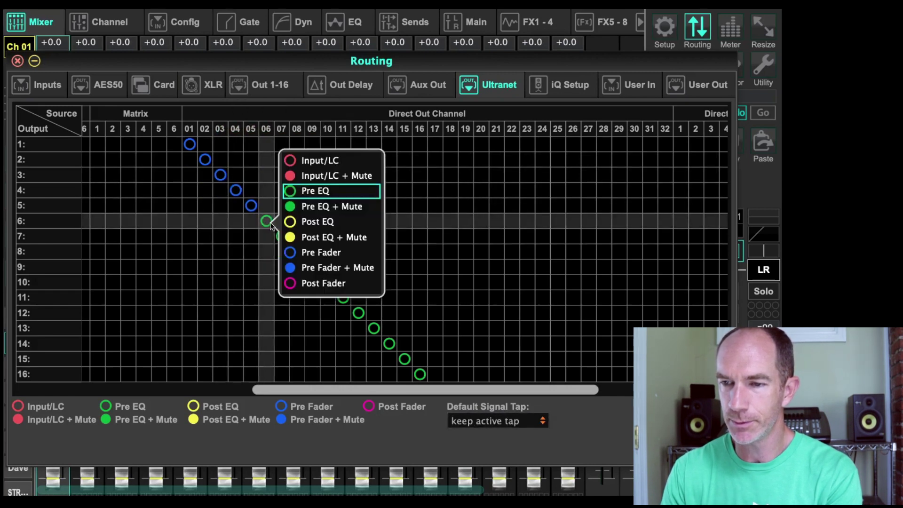
click(304, 253)
click(282, 237)
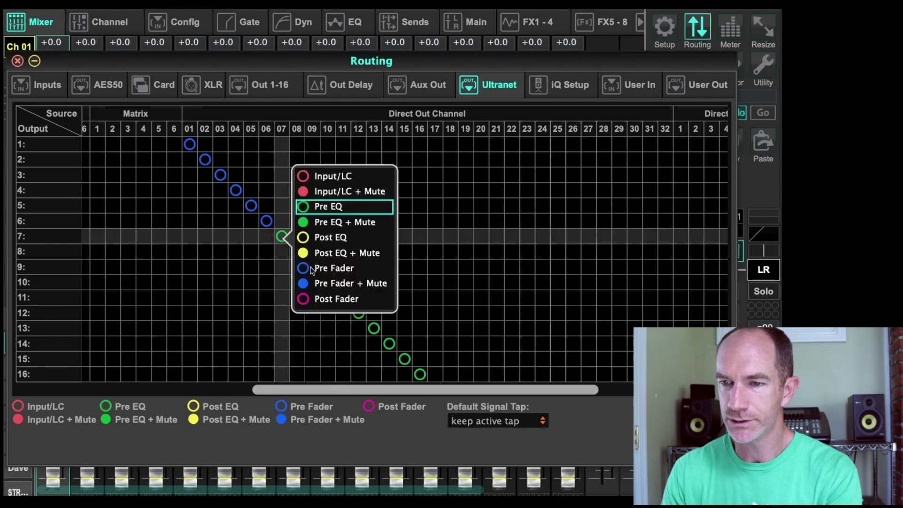
click(310, 267)
click(298, 252)
click(329, 281)
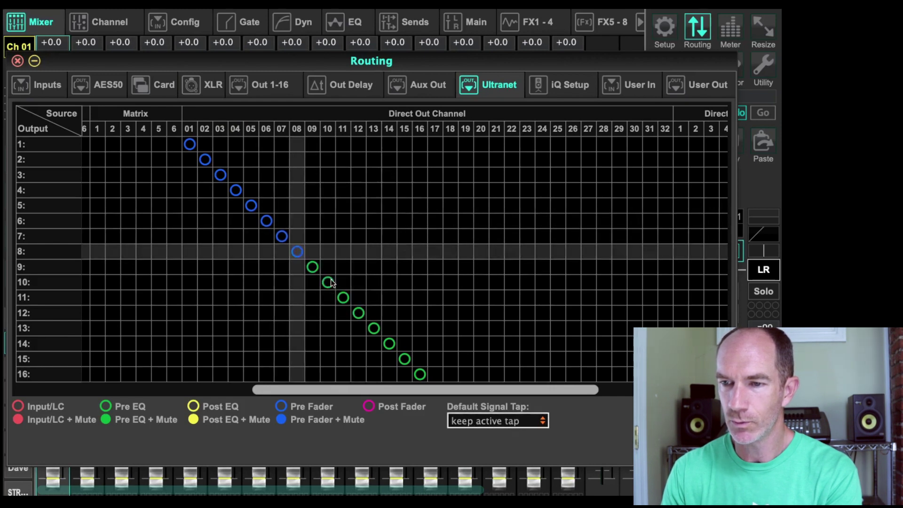
click(313, 267)
click(344, 296)
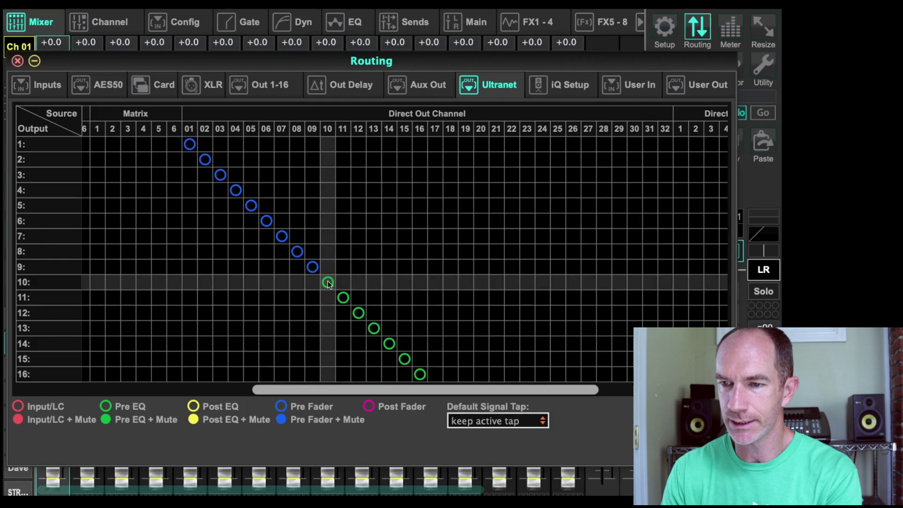
click(327, 282)
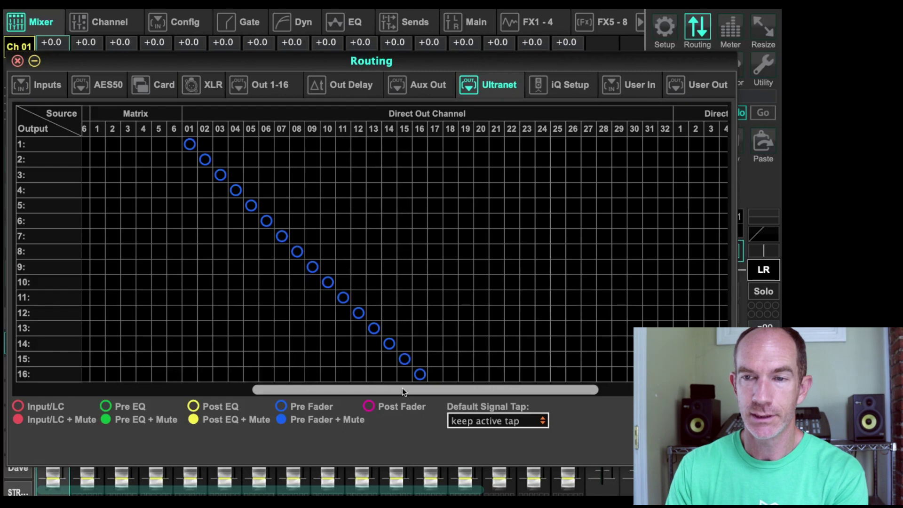
Route card outputs 1–8 and 9–16 from Ultranet 1–8 and 9–16.
click(164, 87)
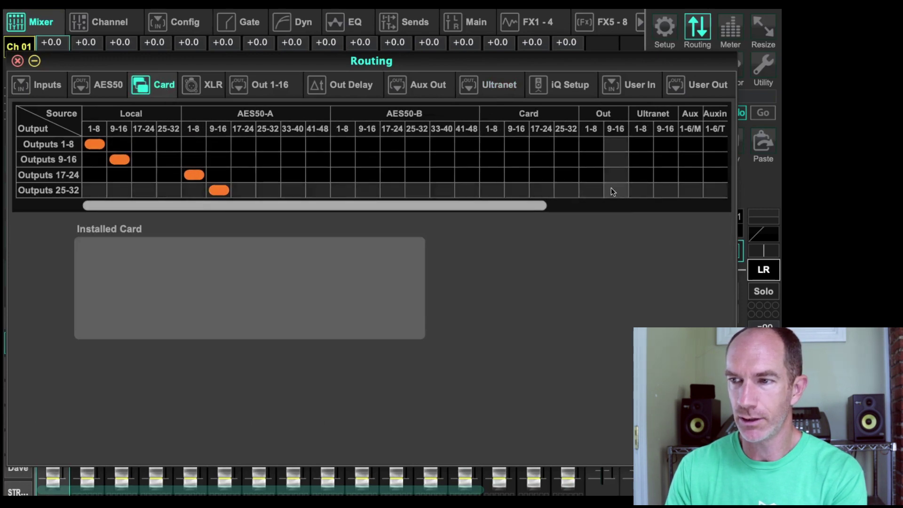
click(639, 144)
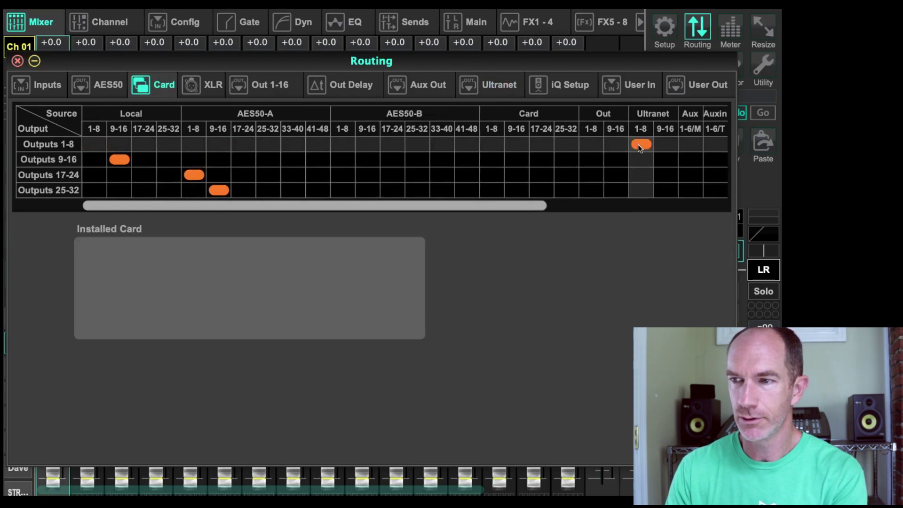
click(662, 160)
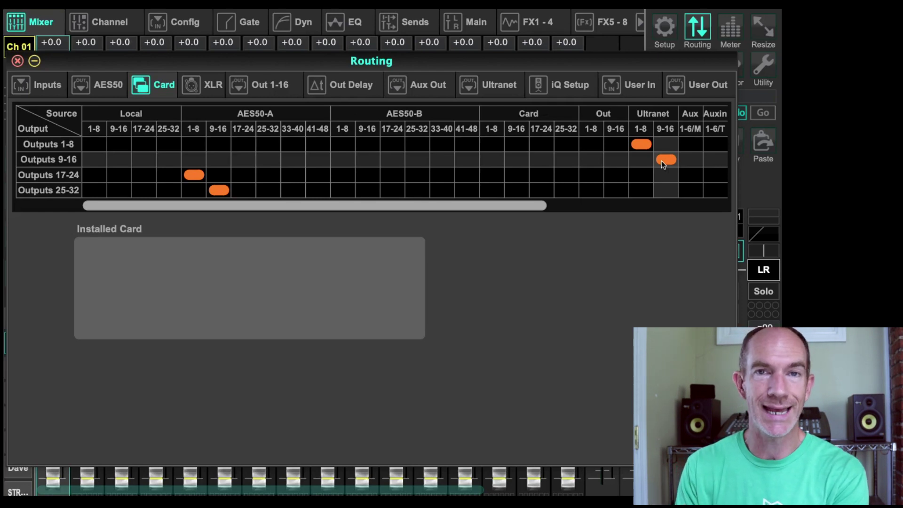
Close Routing and send Ch 17 to MixBus 1 and Ch 18 to MixBus 2 at 0 dB.
click(20, 60)
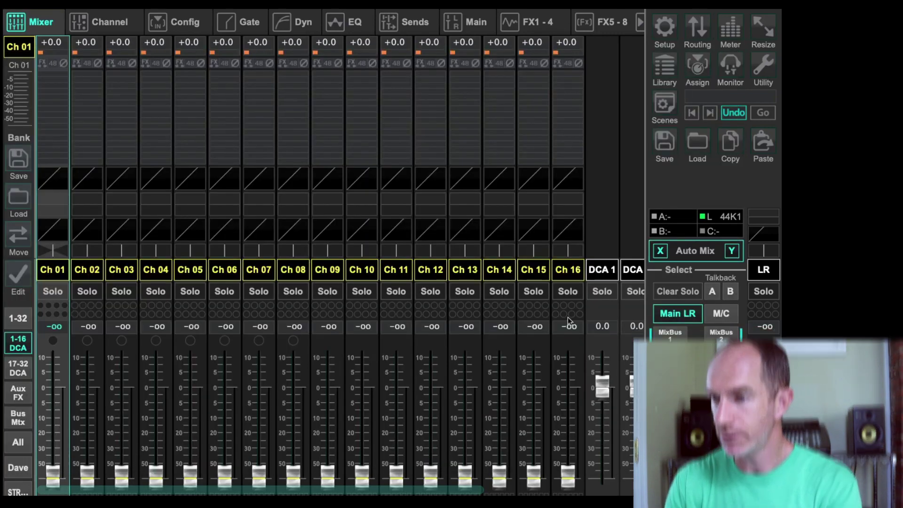
click(670, 336)
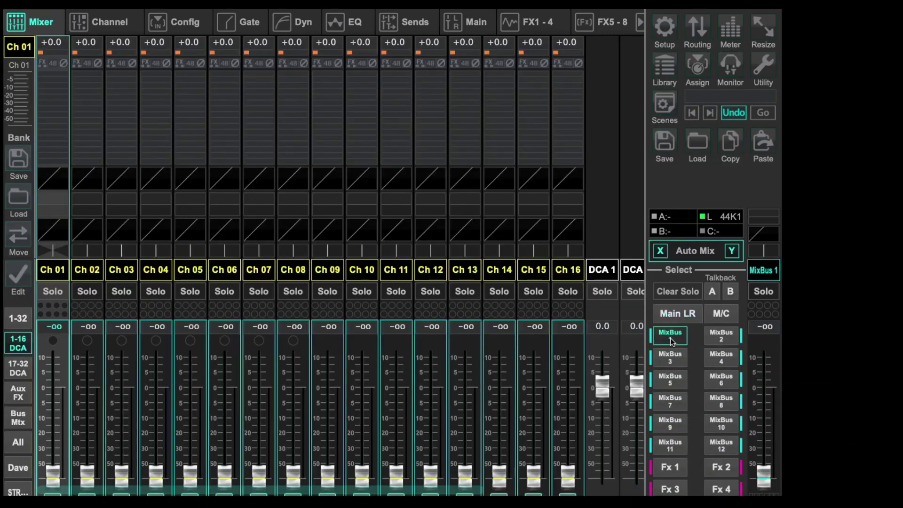
click(23, 370)
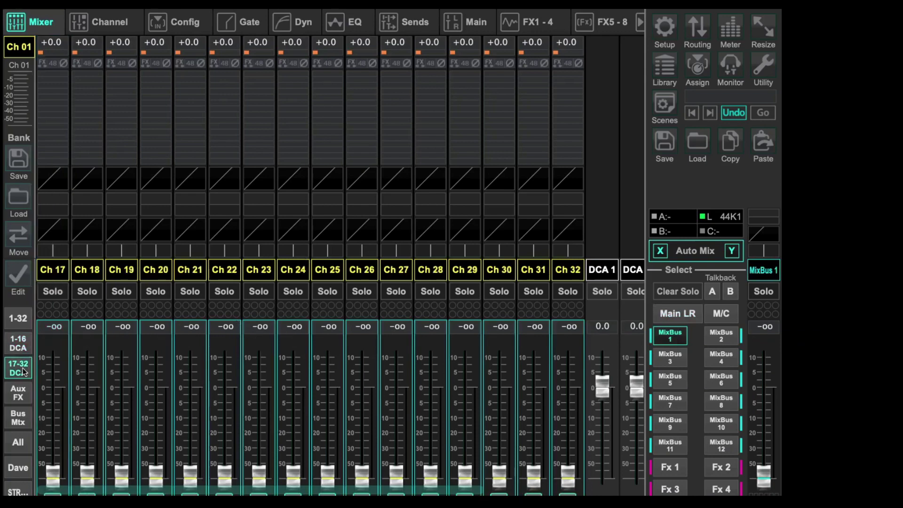
click(55, 327)
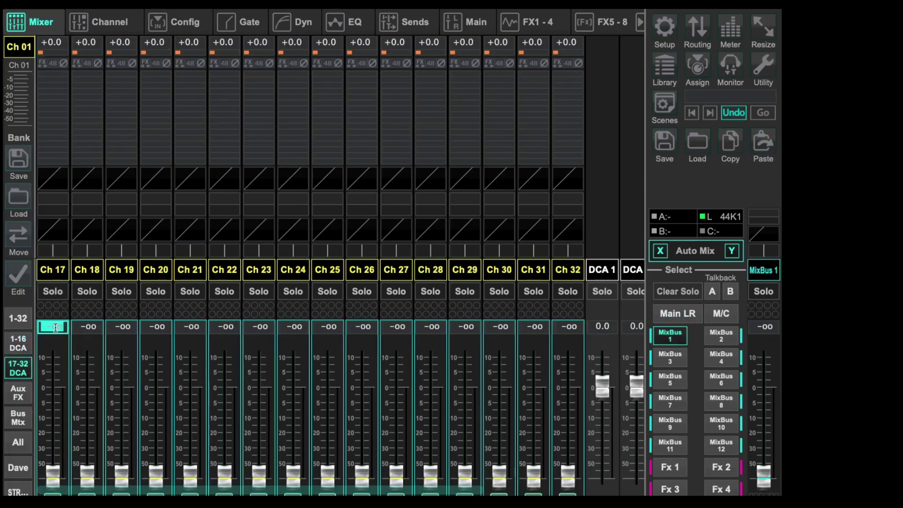
text(0)
key(Return)
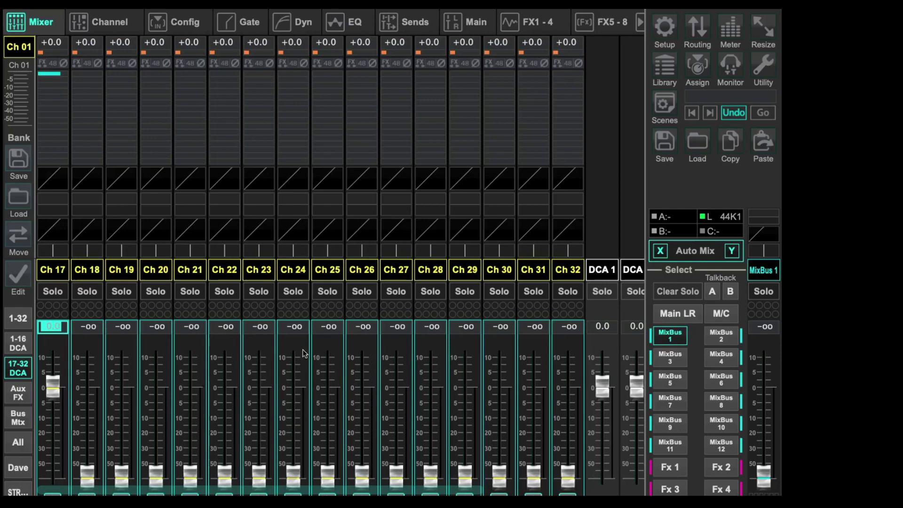
click(720, 337)
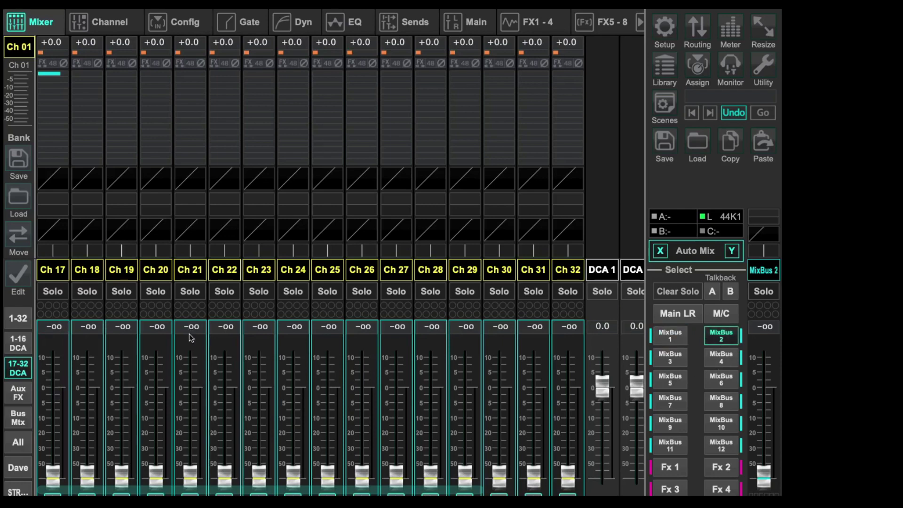
click(96, 325)
text(0)
key(Return)
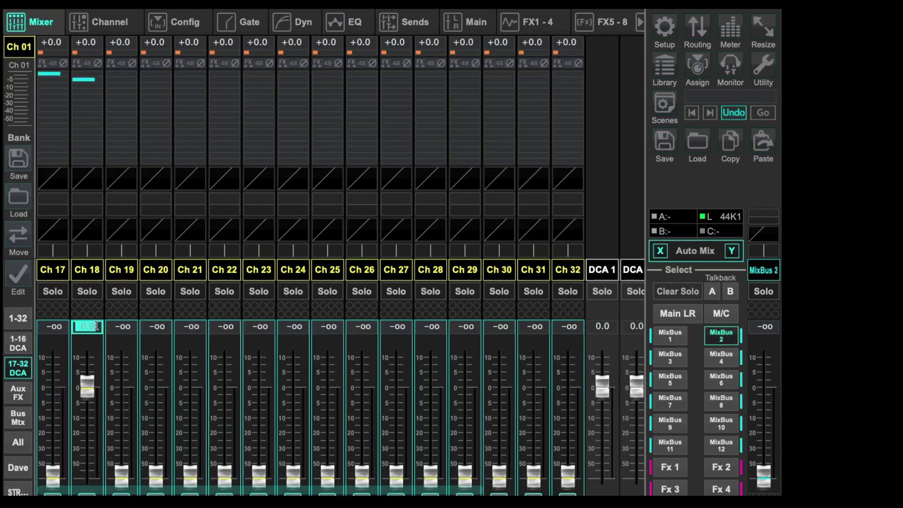
Send Ch 19 to MixBus 3 and Ch 20 to MixBus 4 at 0 dB, then show MixBus 1 sends.
click(670, 358)
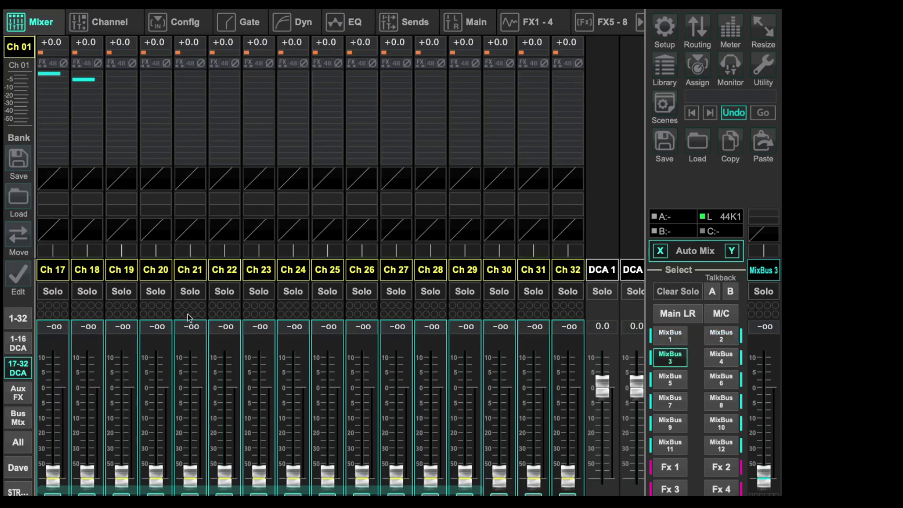
click(130, 326)
text(0)
key(Return)
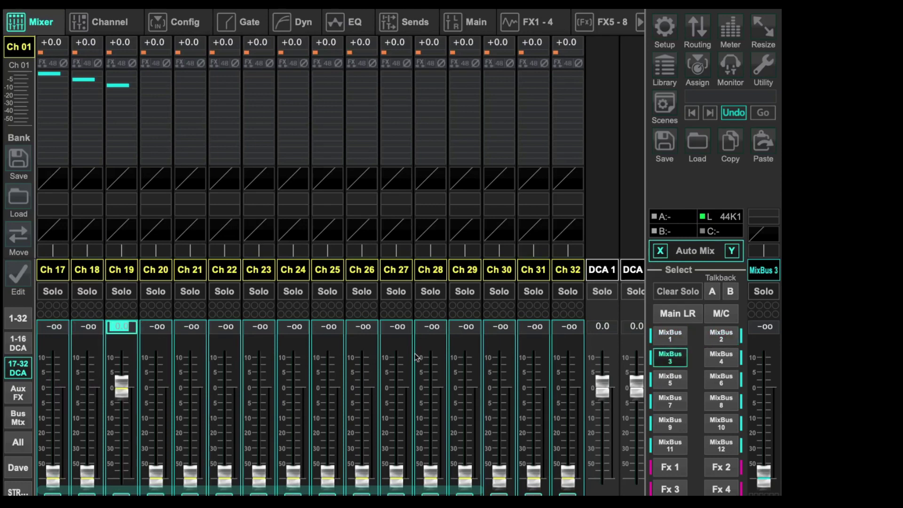
click(721, 358)
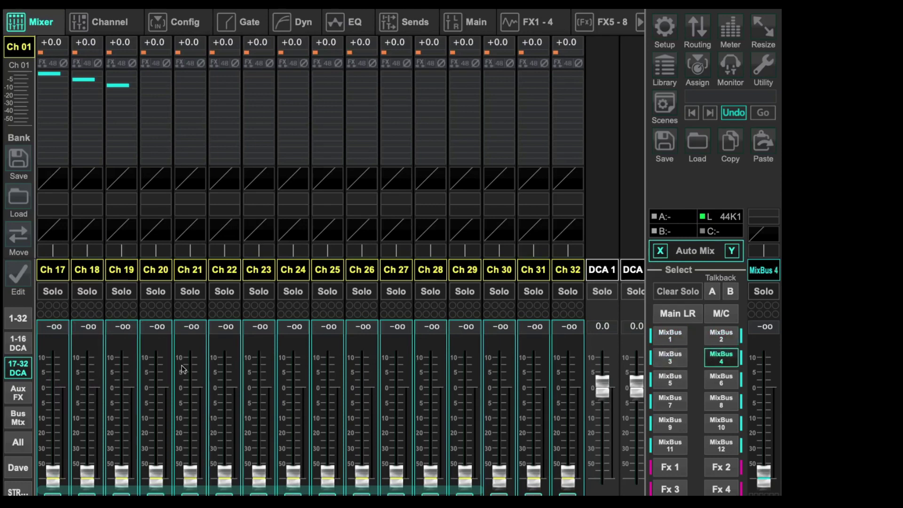
click(158, 326)
text(0)
key(Return)
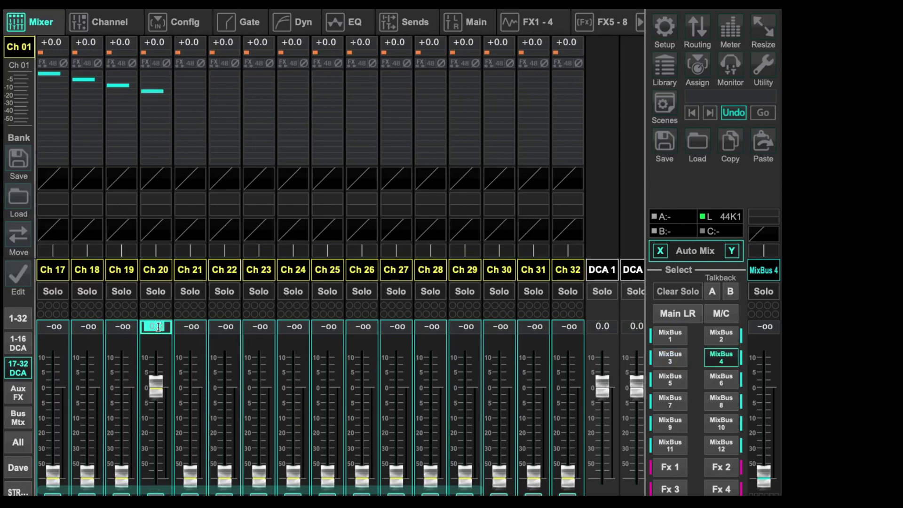
click(670, 335)
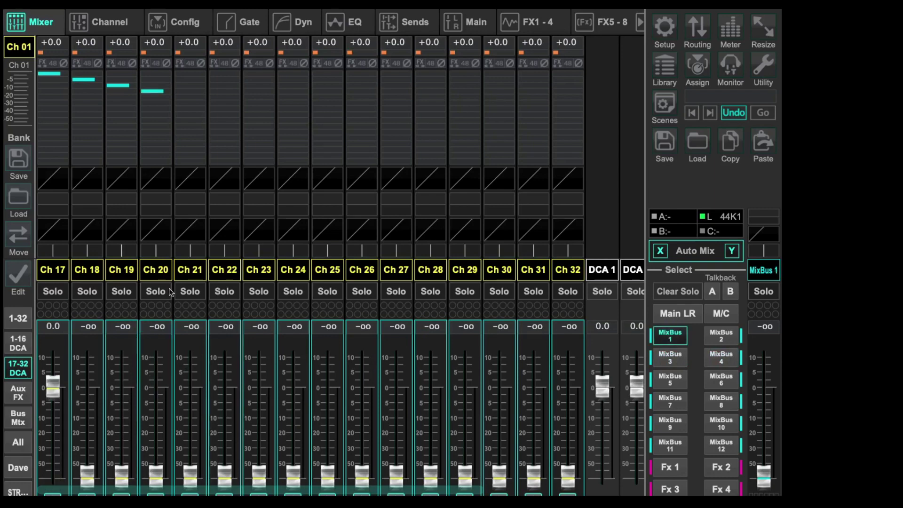
On Ch 17's Sends page, set MixBus pairs 1/2 through 11/12 to Pre Fader.
click(52, 274)
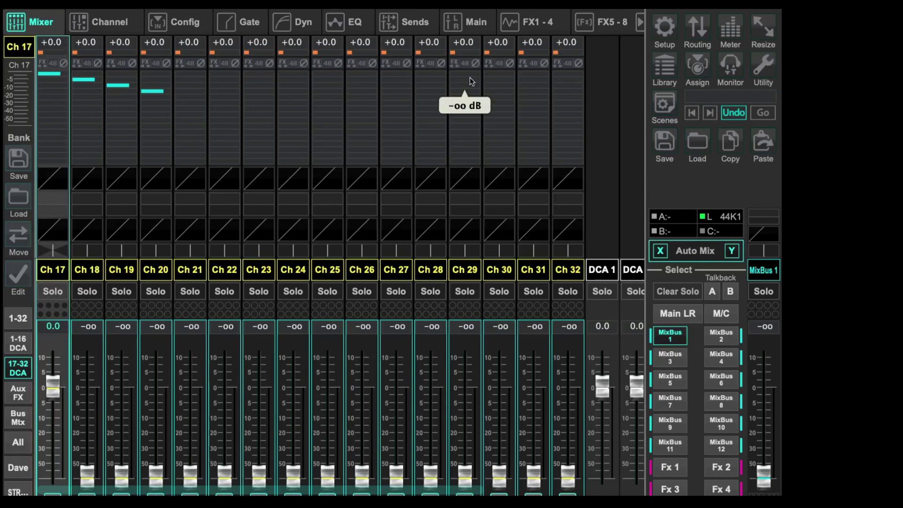
click(414, 22)
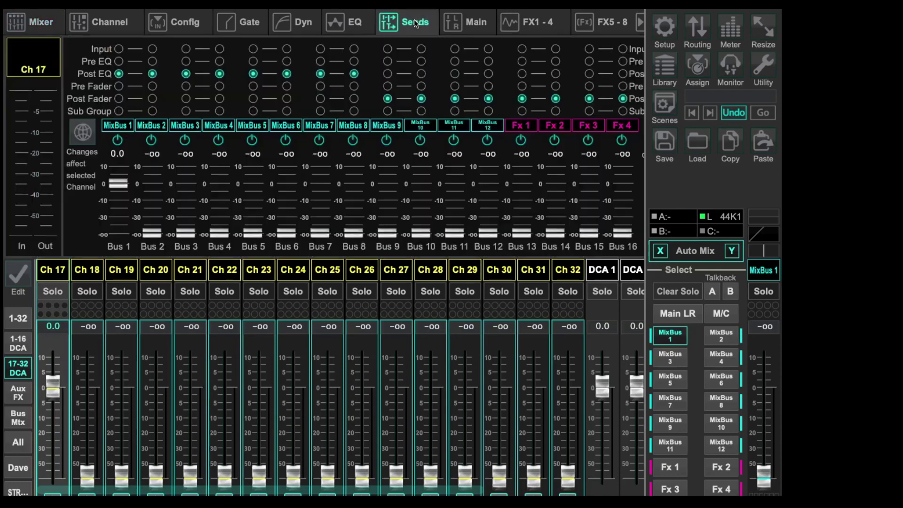
click(119, 87)
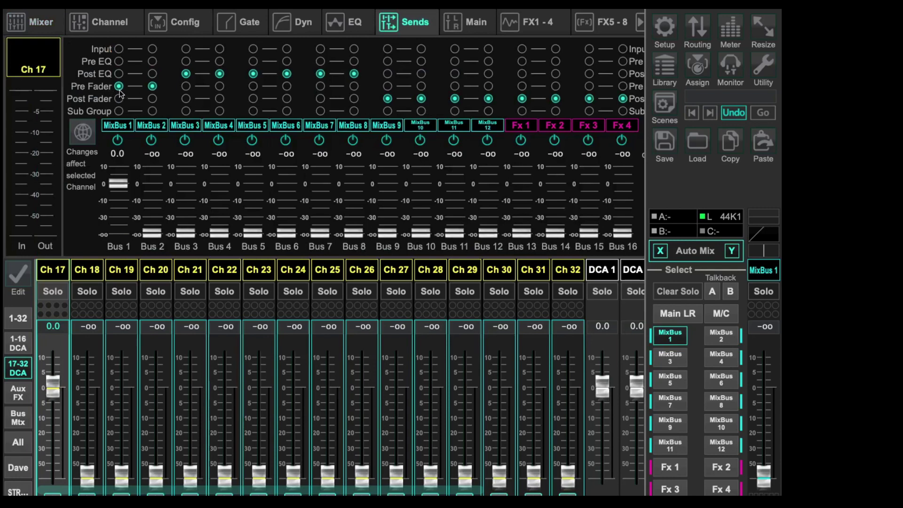
click(185, 86)
click(254, 87)
click(321, 87)
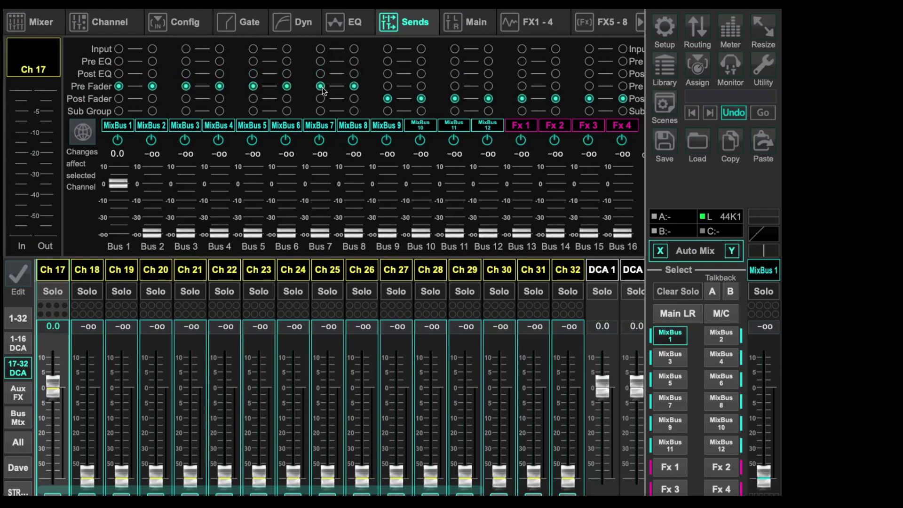
click(387, 87)
click(455, 88)
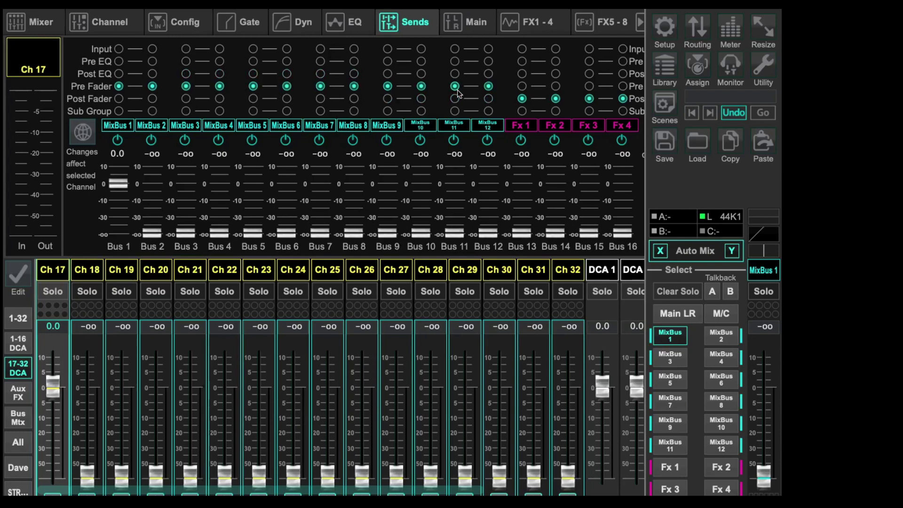
Enable the global option and apply the Bus 1/2, 3/4 and 5/6 pre-fader taps to all channels.
click(83, 133)
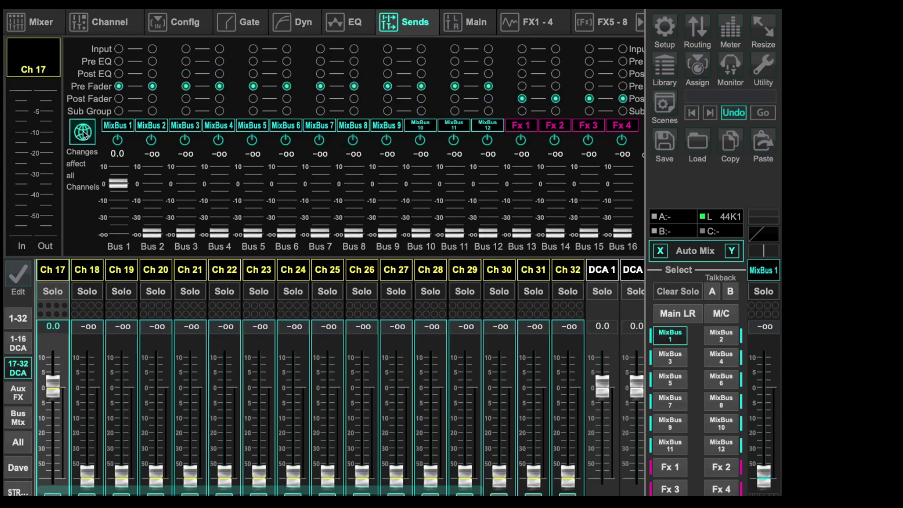
click(119, 87)
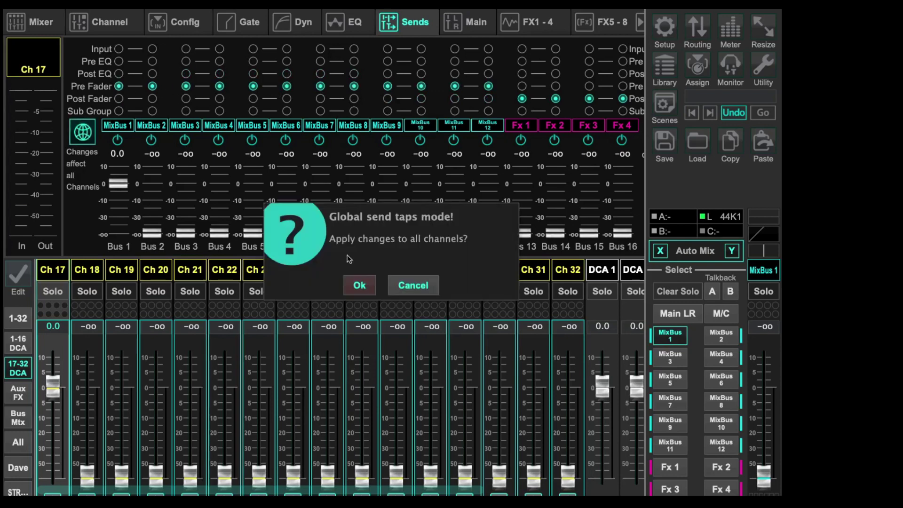
click(361, 285)
click(186, 87)
click(361, 285)
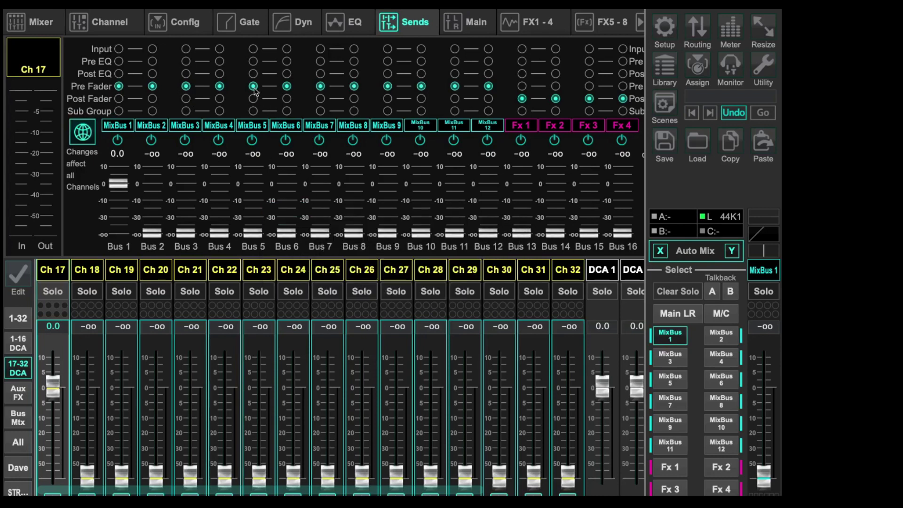
click(253, 87)
click(359, 284)
Apply the Bus 7/8, 9/10 and 11/12 pre-fader taps to all channels, confirming each.
click(321, 87)
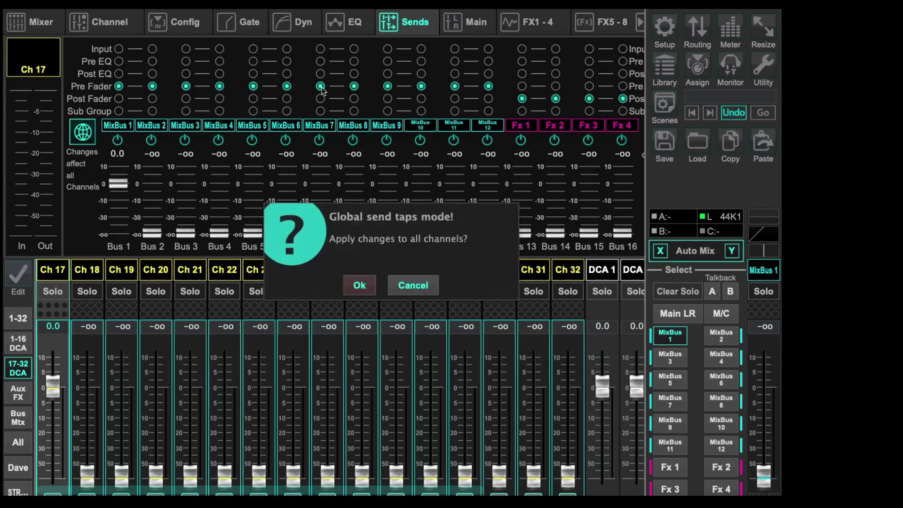
click(359, 284)
click(388, 87)
click(360, 284)
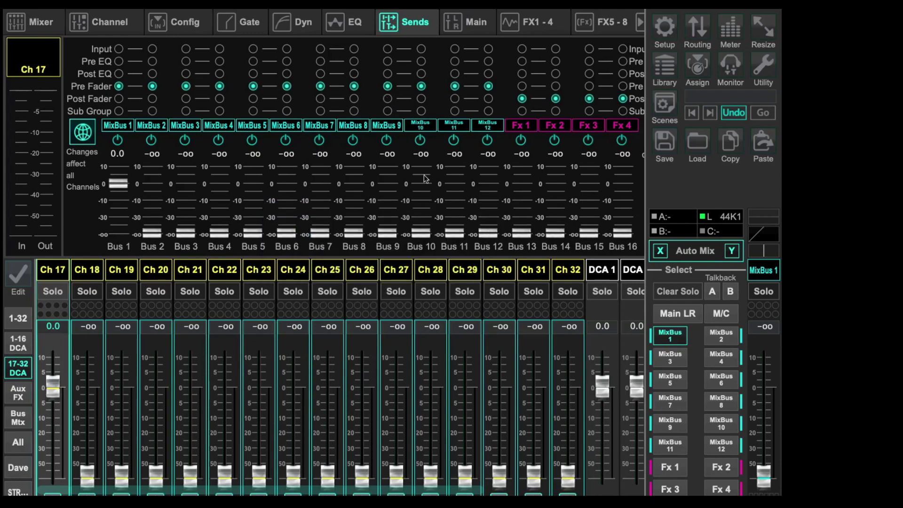
click(454, 87)
click(359, 285)
Review Main LR and MixBus 1–5 send levels, then select MixBus 5 to show its Matrix 1–6 sends.
click(667, 336)
click(669, 337)
click(721, 335)
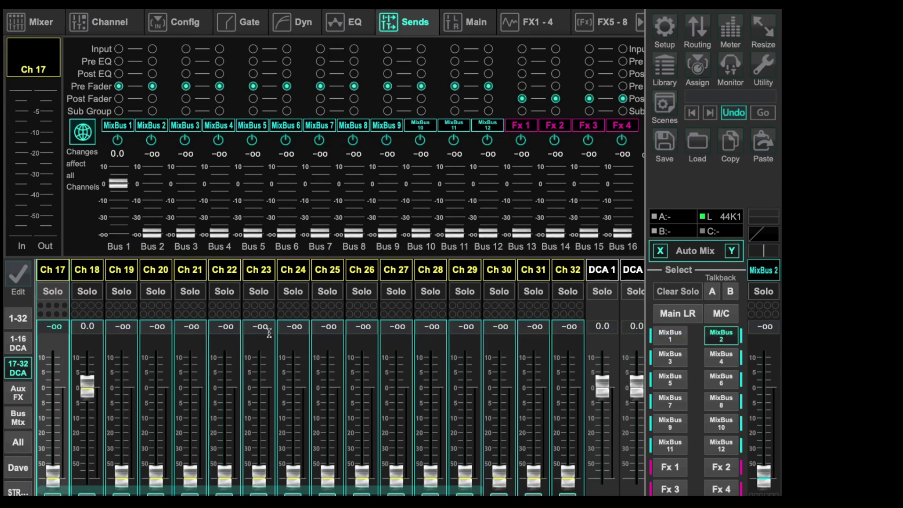
click(669, 357)
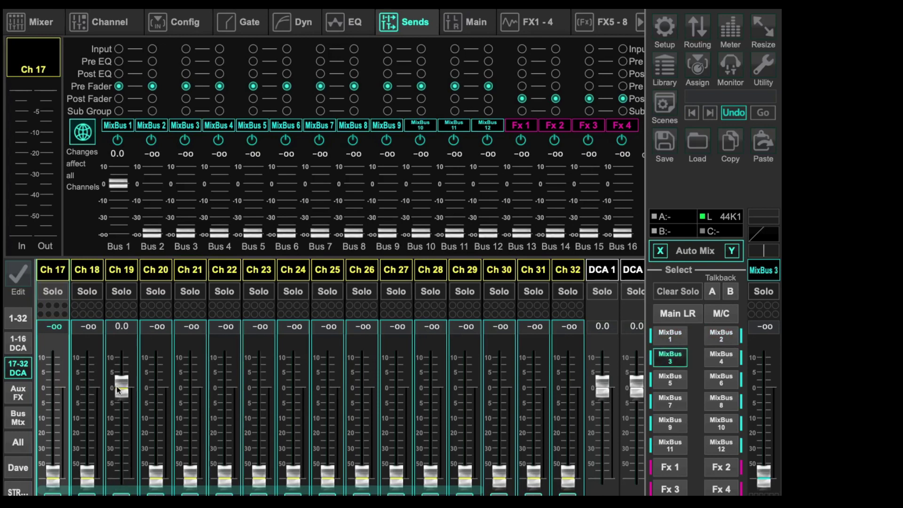
click(719, 360)
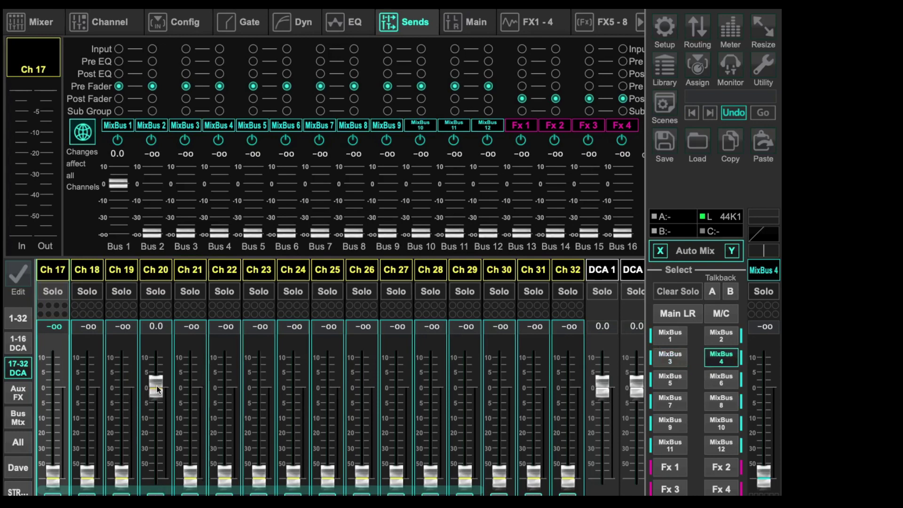
click(671, 381)
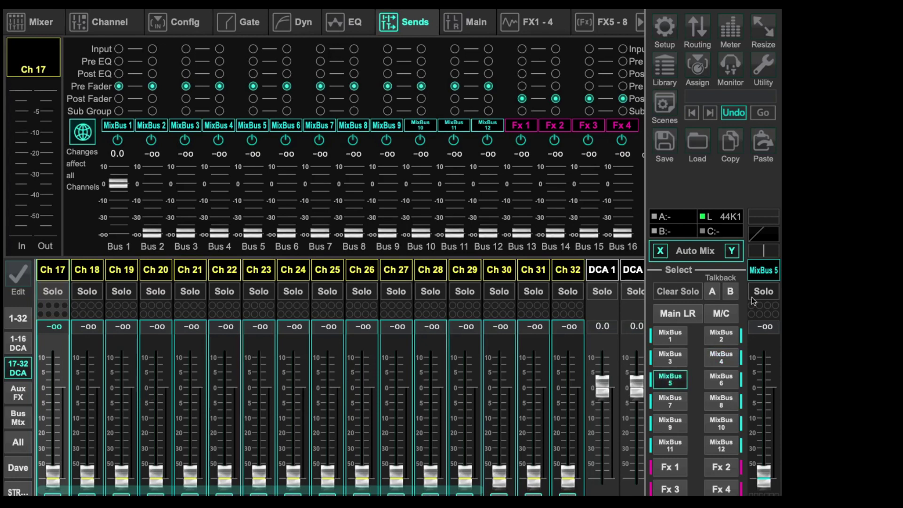
click(759, 273)
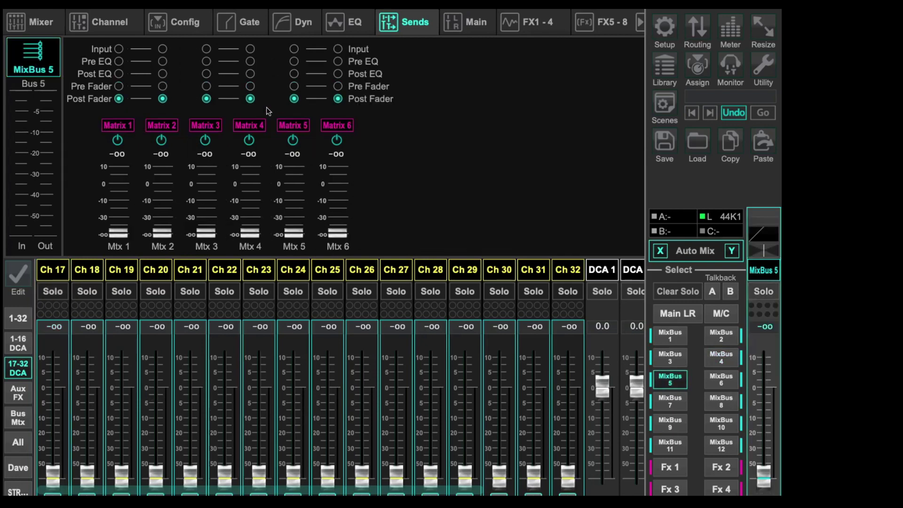
click(107, 25)
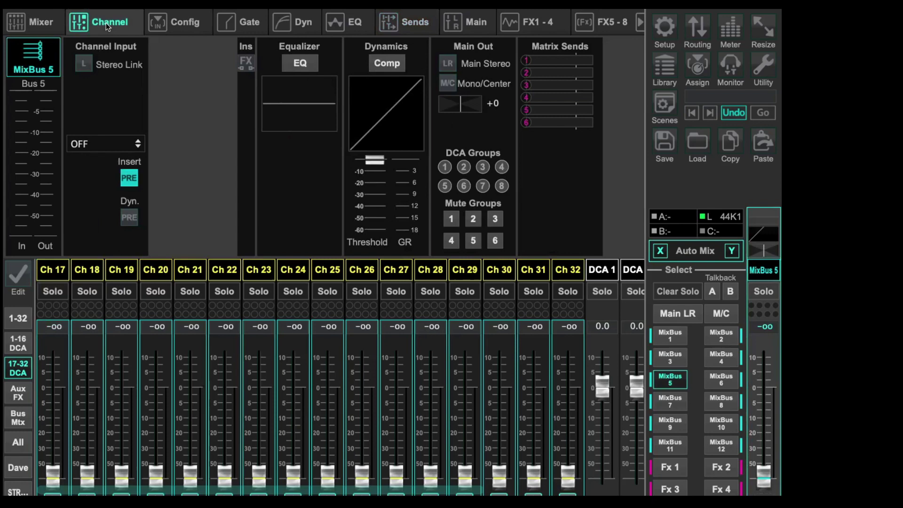
click(85, 65)
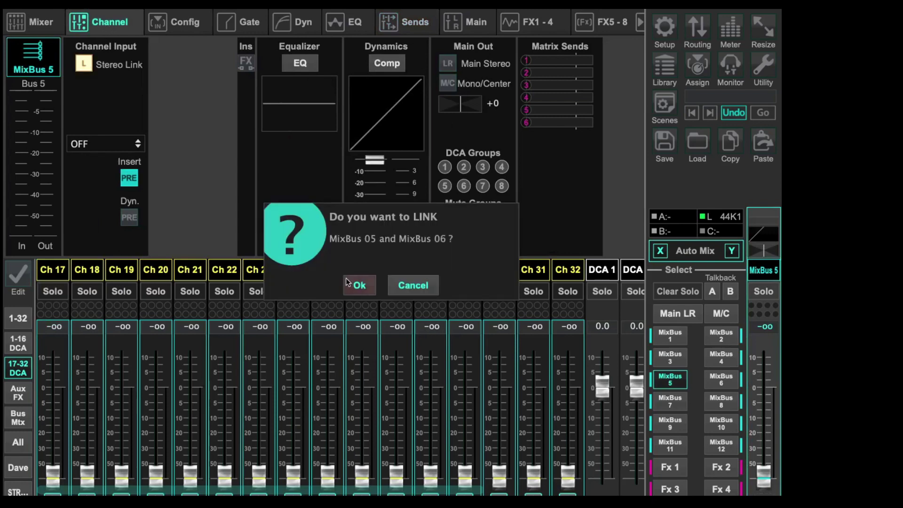
click(360, 285)
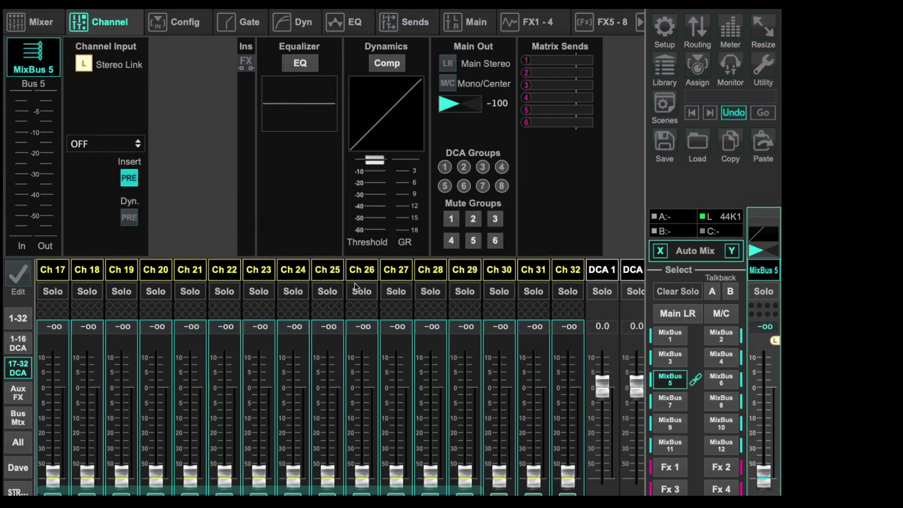
click(671, 401)
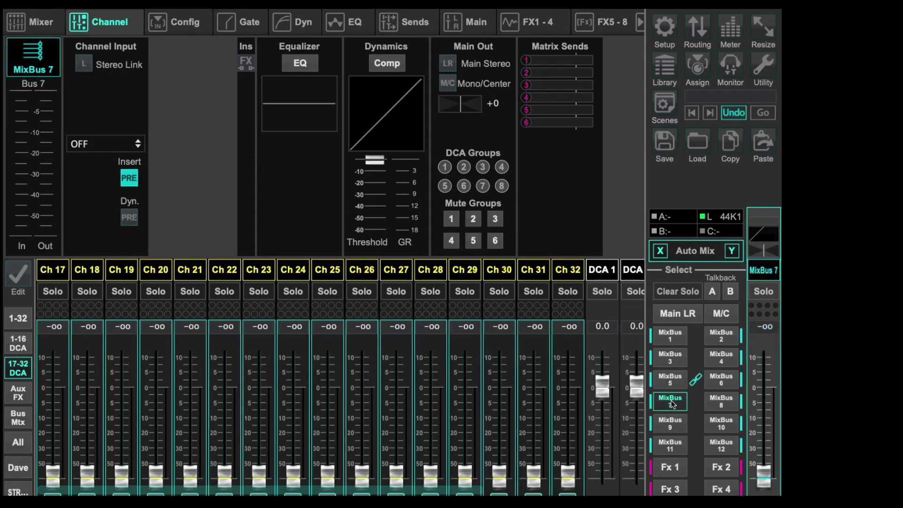
click(83, 63)
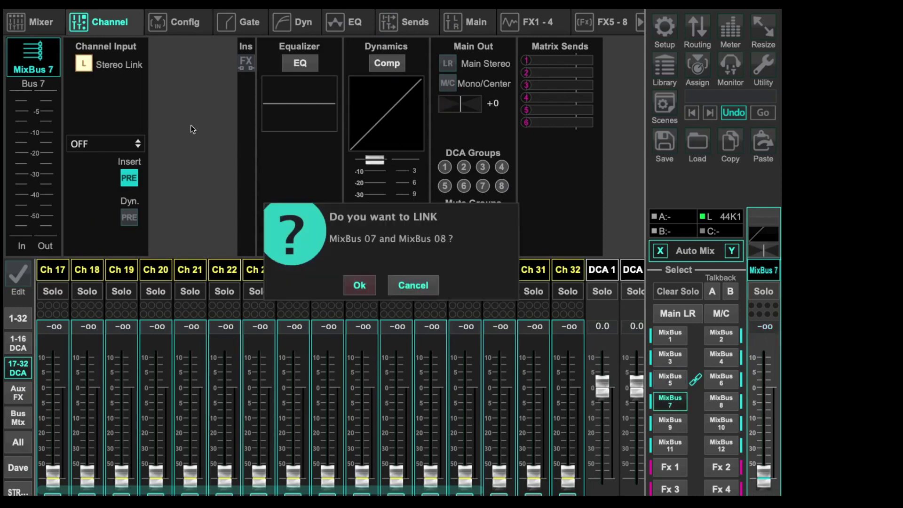
click(360, 284)
click(669, 417)
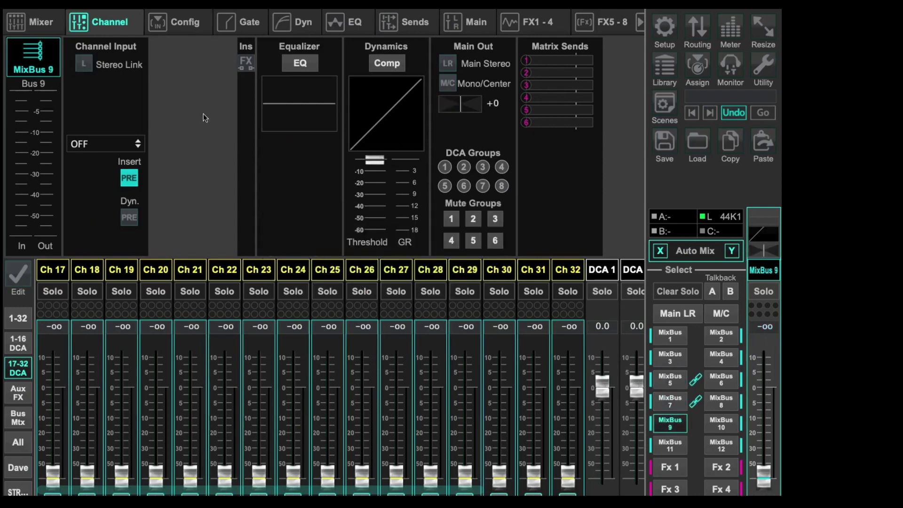
click(84, 63)
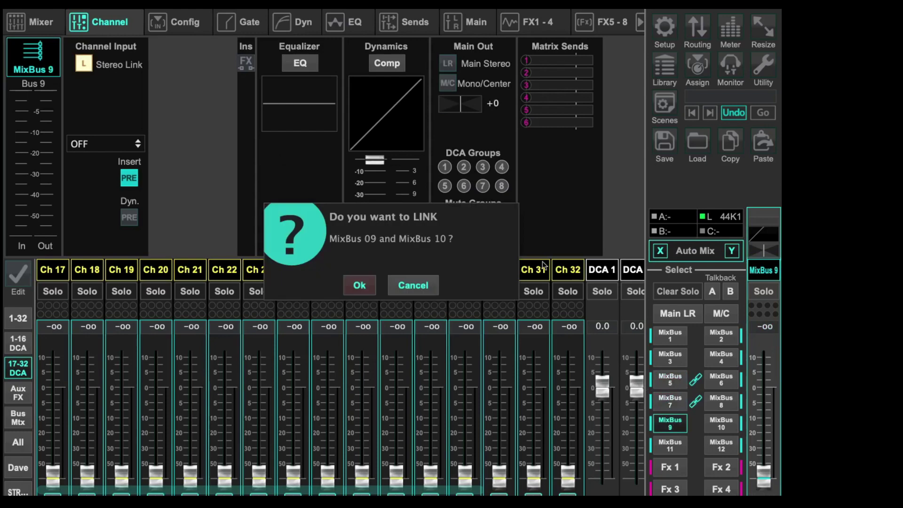
click(359, 285)
click(670, 444)
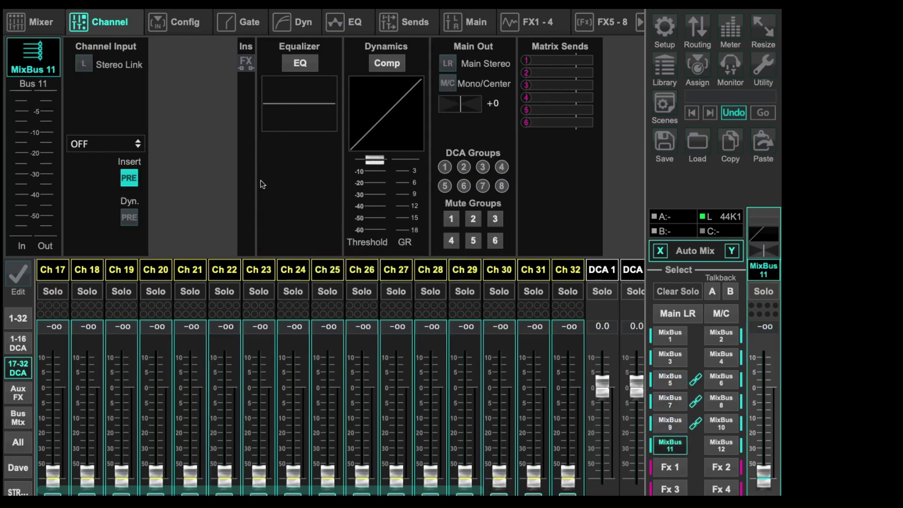
click(87, 64)
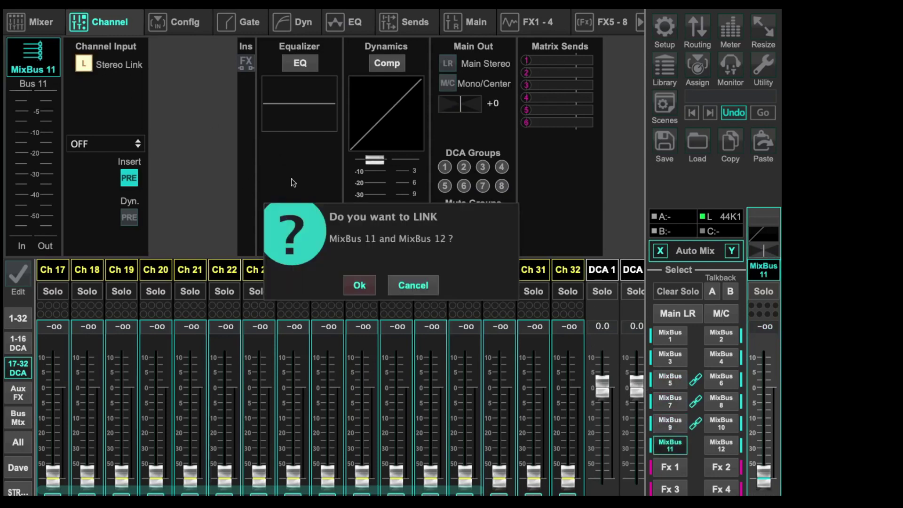
click(358, 285)
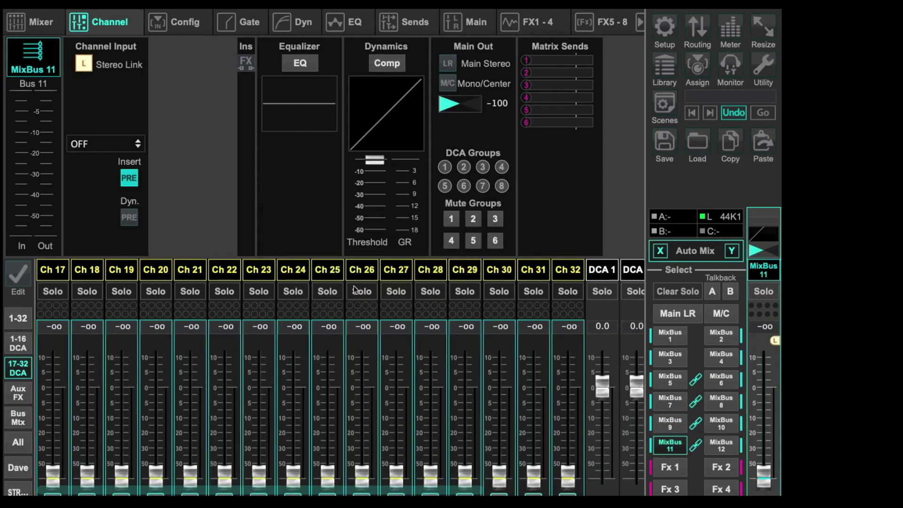
click(669, 379)
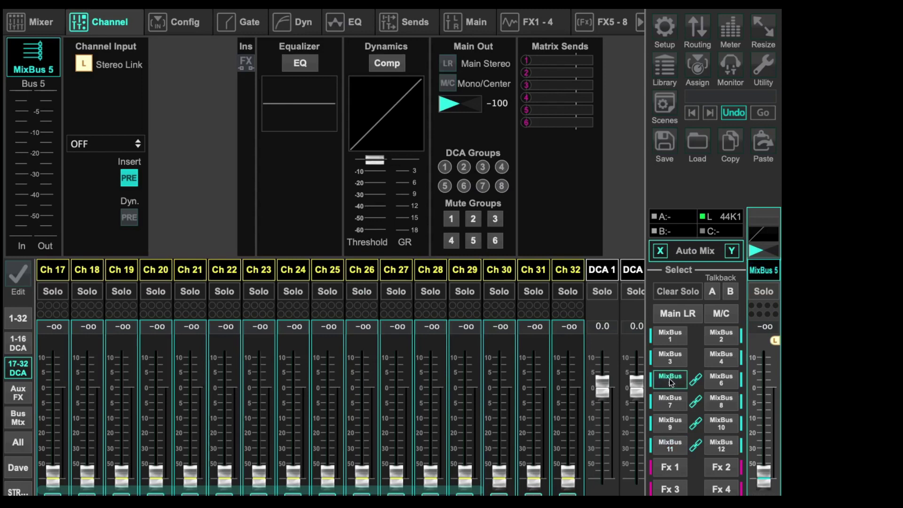
On the Aux/FX layer, send Fx 1 to MixBus 5 and Fx 2 to MixBus 7 at 0 dB.
click(18, 395)
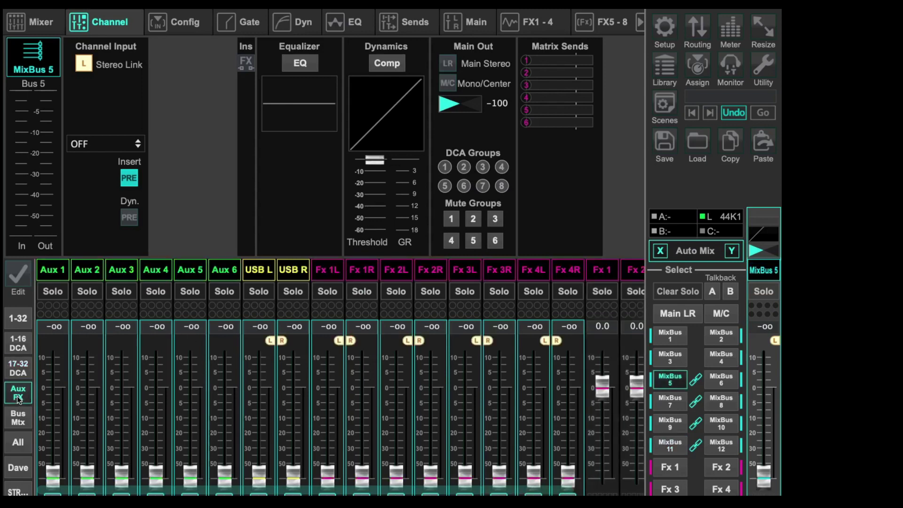
click(326, 327)
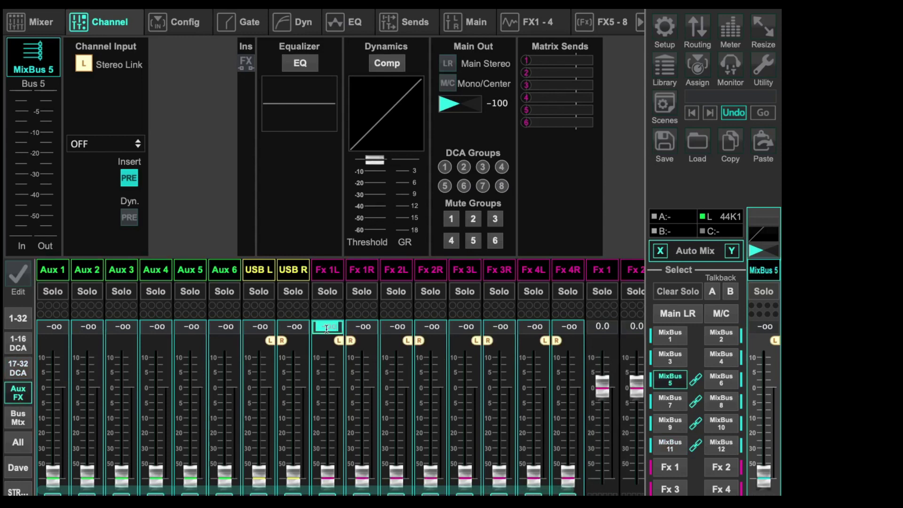
text(0)
key(Return)
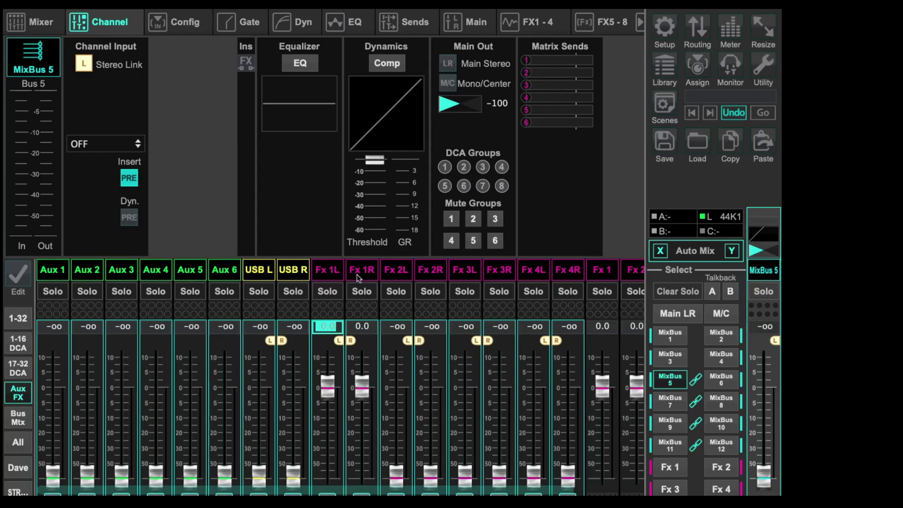
click(669, 401)
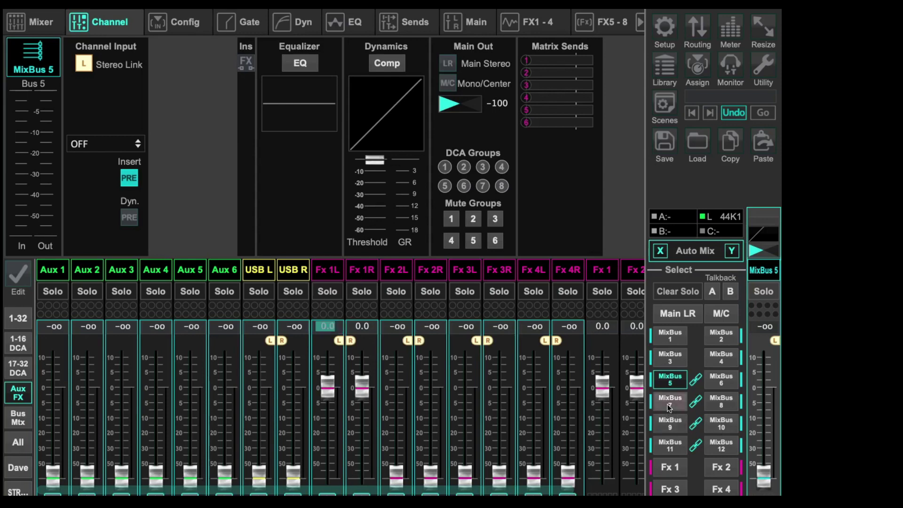
click(403, 329)
text(0)
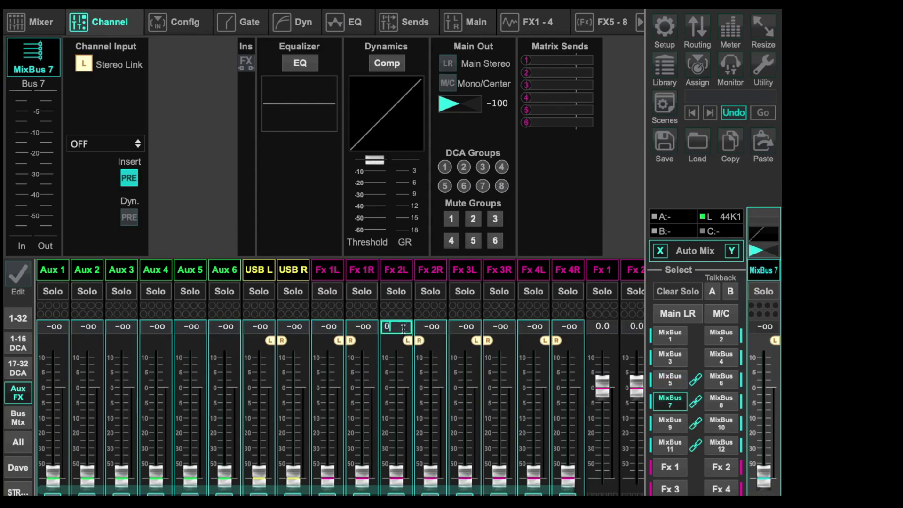
key(Return)
Send Fx 3 to MixBus 9 and Fx 4 to MixBus 11 at 0 dB.
click(666, 424)
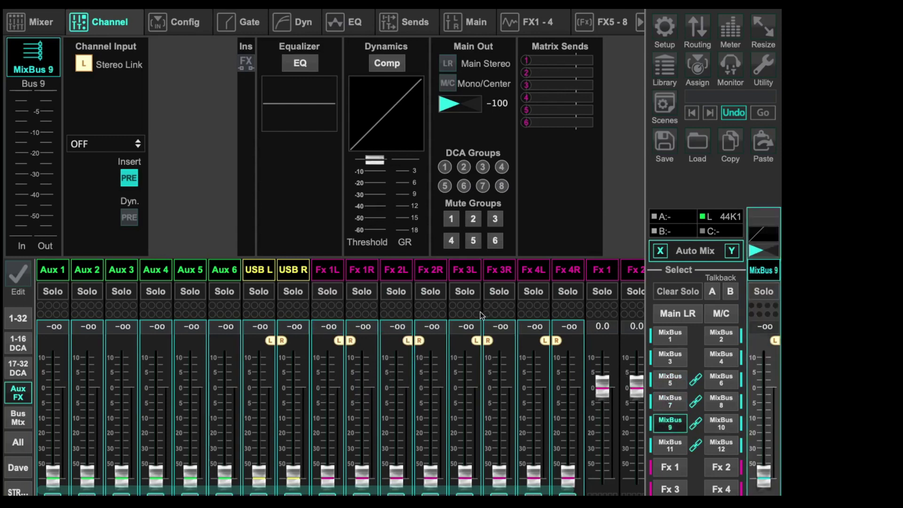
click(466, 326)
text(0)
key(Return)
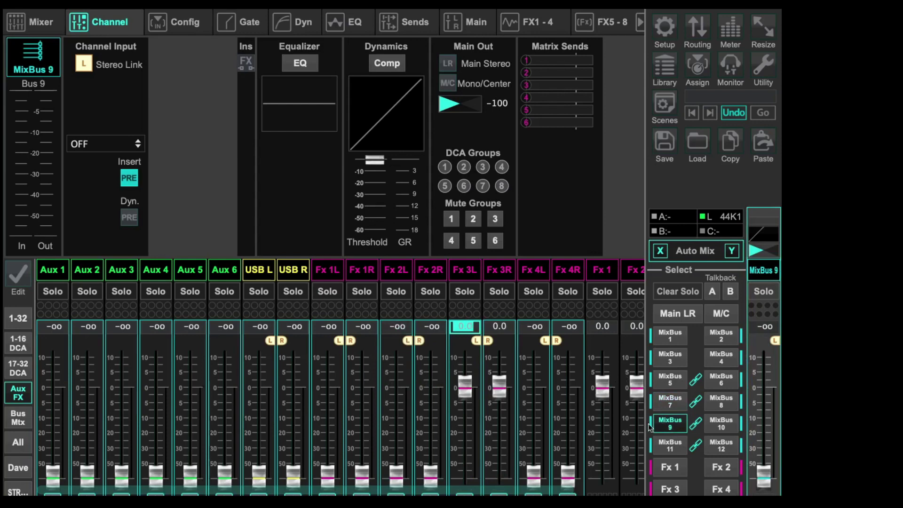
click(668, 444)
click(535, 328)
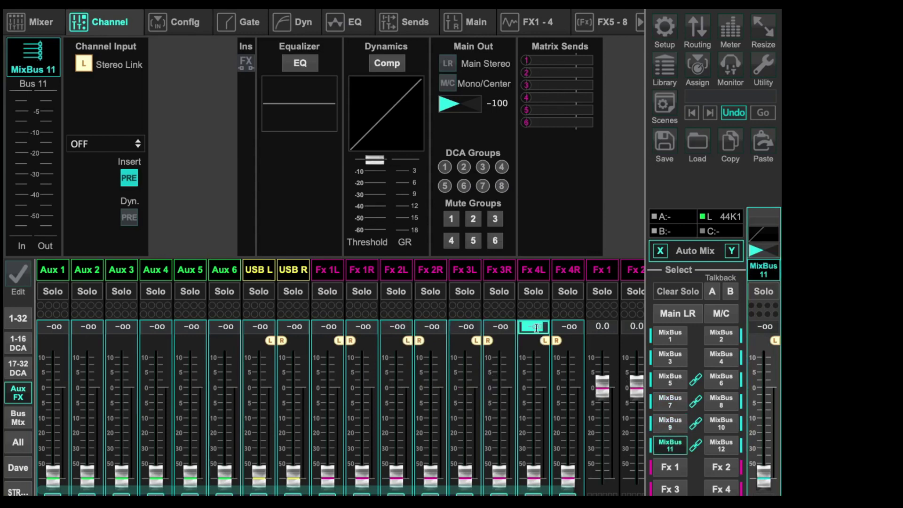
text(0)
key(Return)
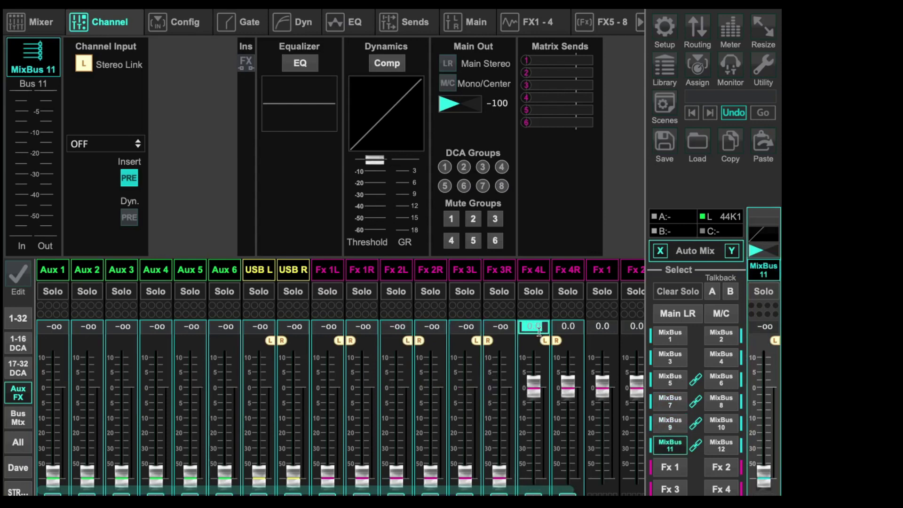
click(630, 241)
In Routing's Card page, feed card Outputs 17–24 from User Out 17–24.
click(697, 32)
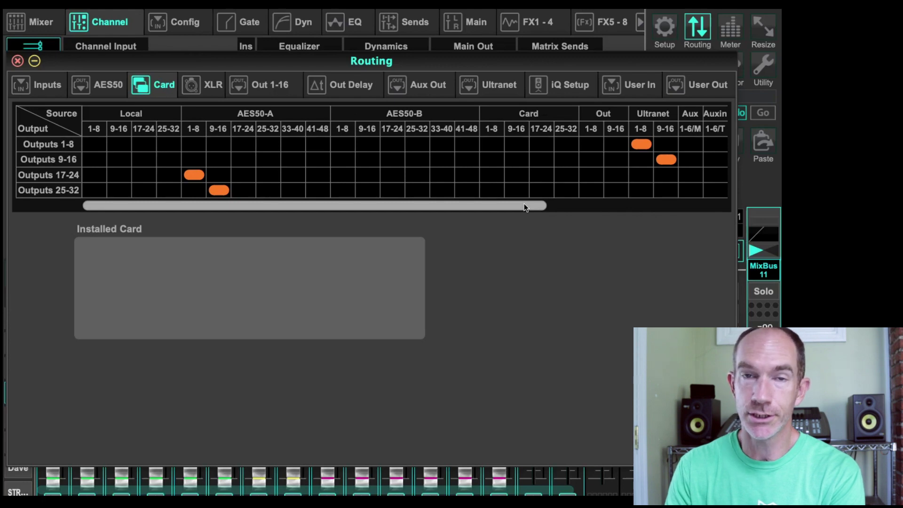
drag(523, 204, 706, 215)
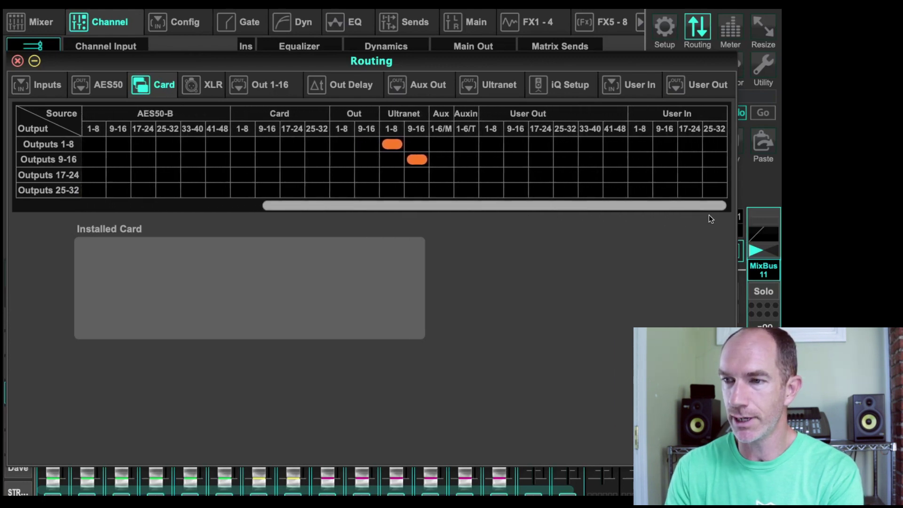
click(538, 179)
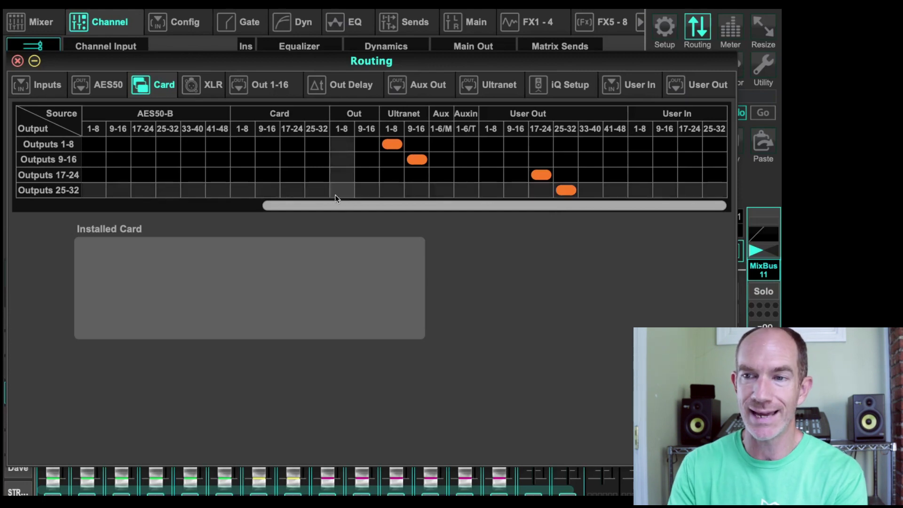
On the Out 1-16 routing page, set outputs 1–6 to MixBus 1–6 Pre Fader.
click(265, 87)
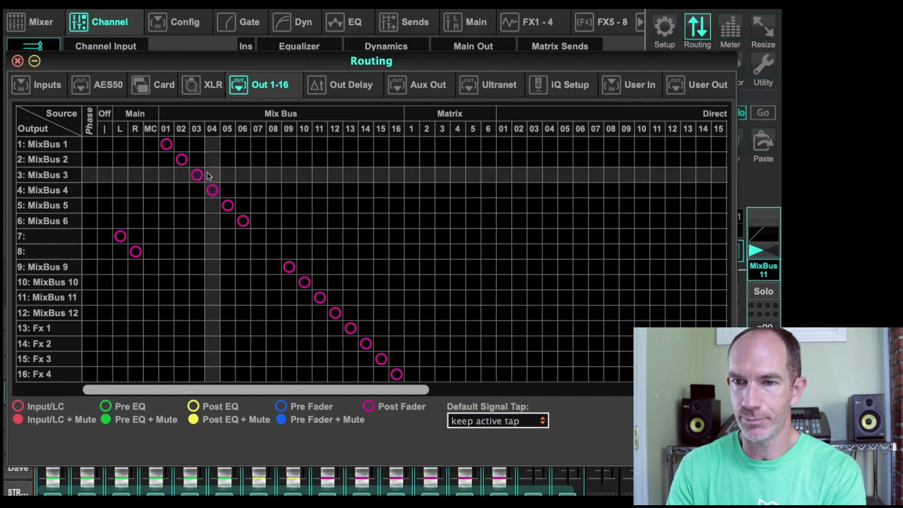
click(166, 145)
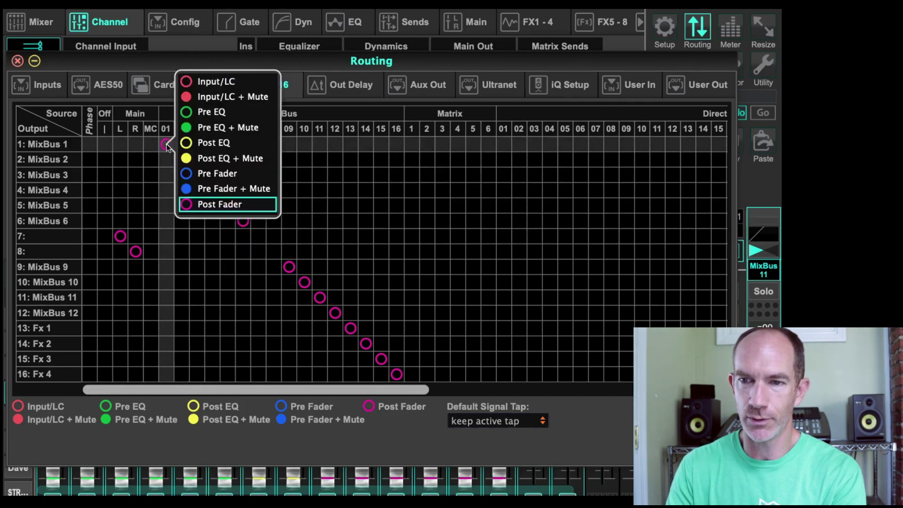
click(204, 175)
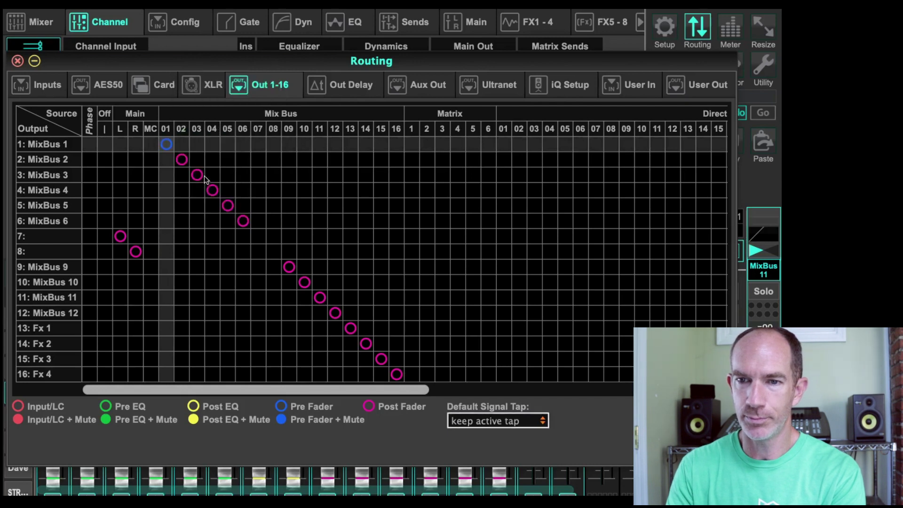
click(181, 160)
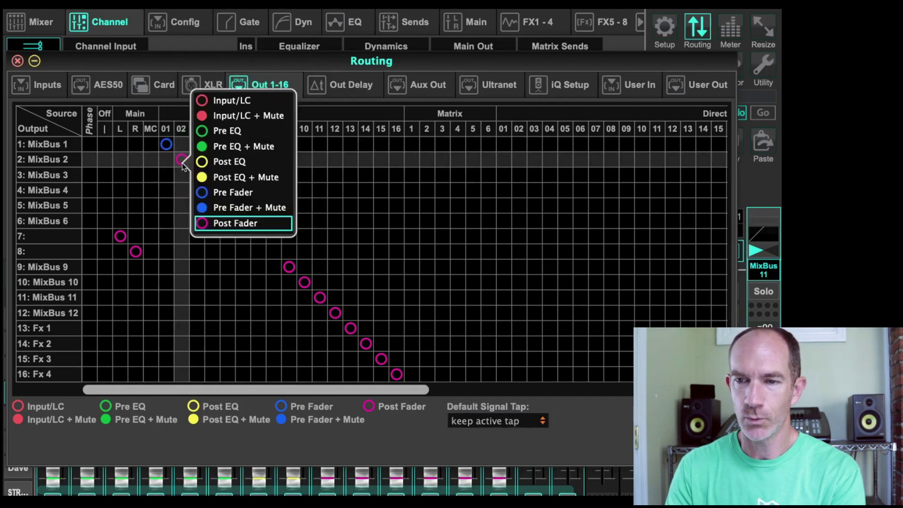
click(207, 192)
click(201, 179)
click(222, 205)
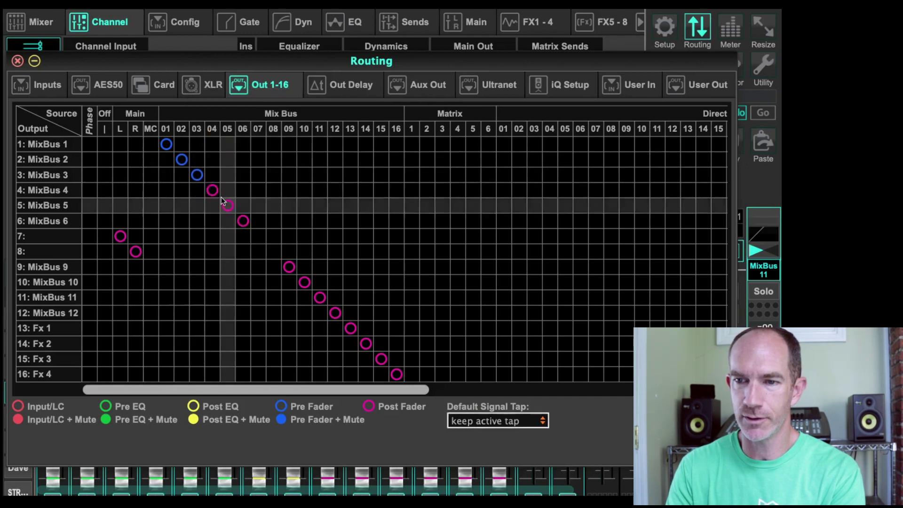
click(212, 191)
click(256, 225)
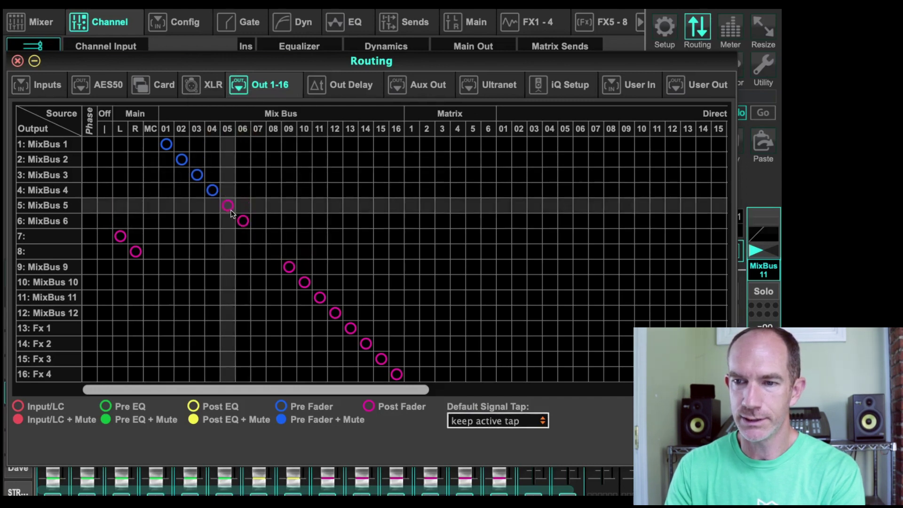
click(228, 206)
click(255, 240)
click(242, 220)
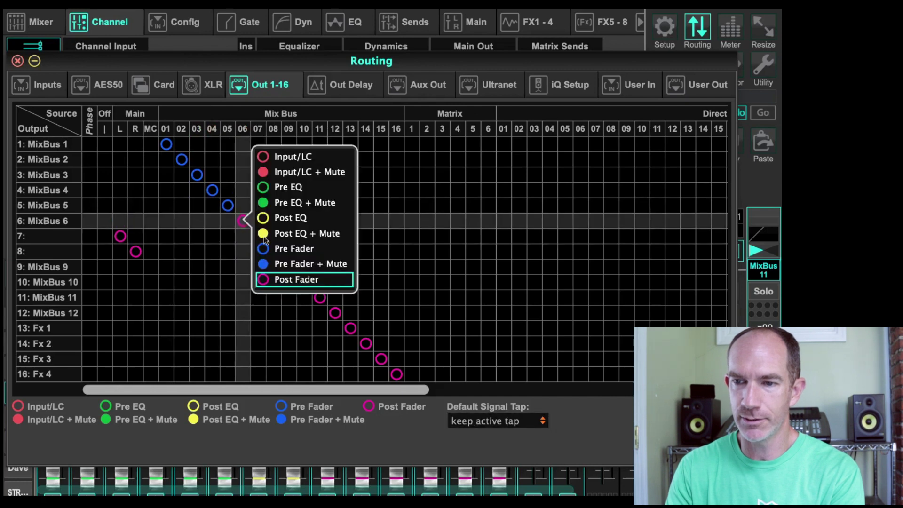
click(271, 254)
Repatch outputs 7 and 8 from Main L/R to MixBus 7 and 8 Pre Fader.
click(258, 238)
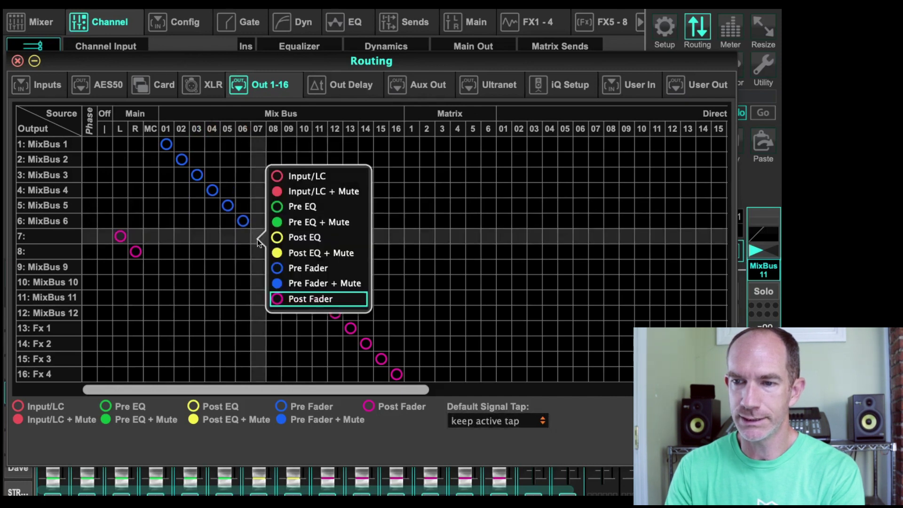
click(284, 264)
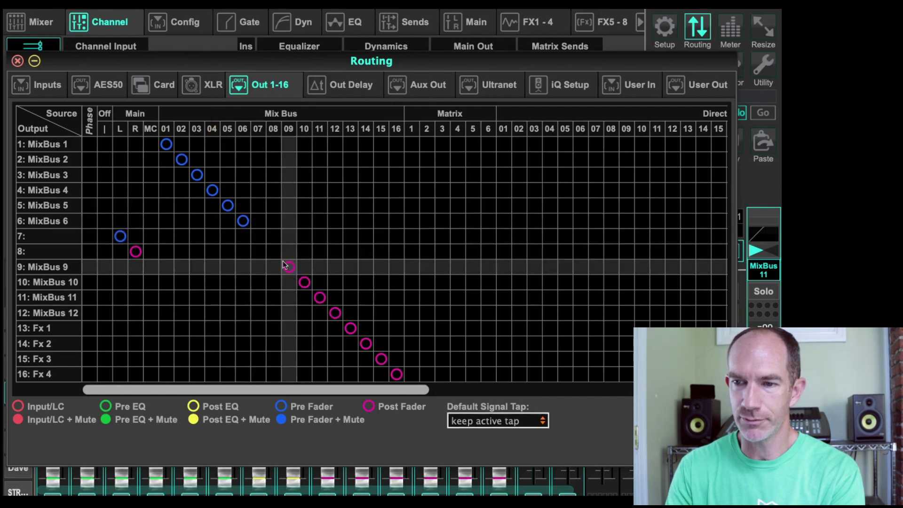
click(258, 240)
click(257, 238)
click(245, 249)
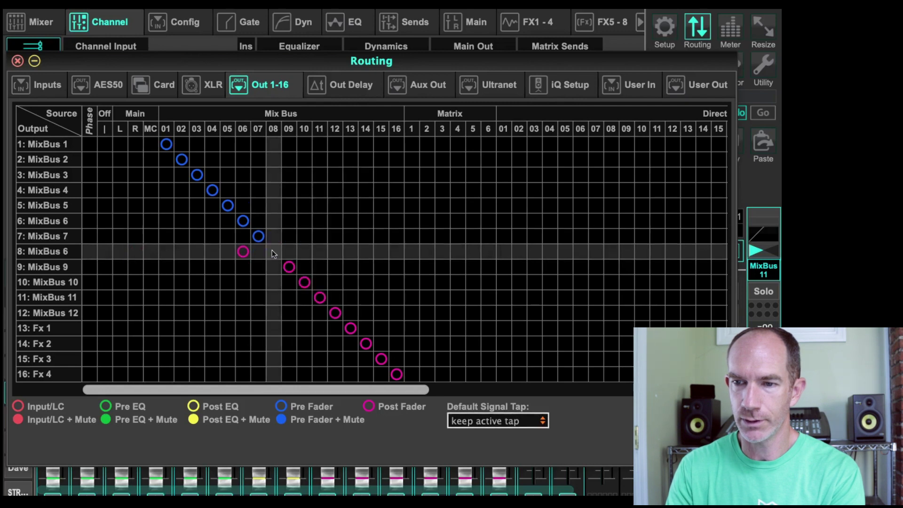
click(273, 253)
click(310, 286)
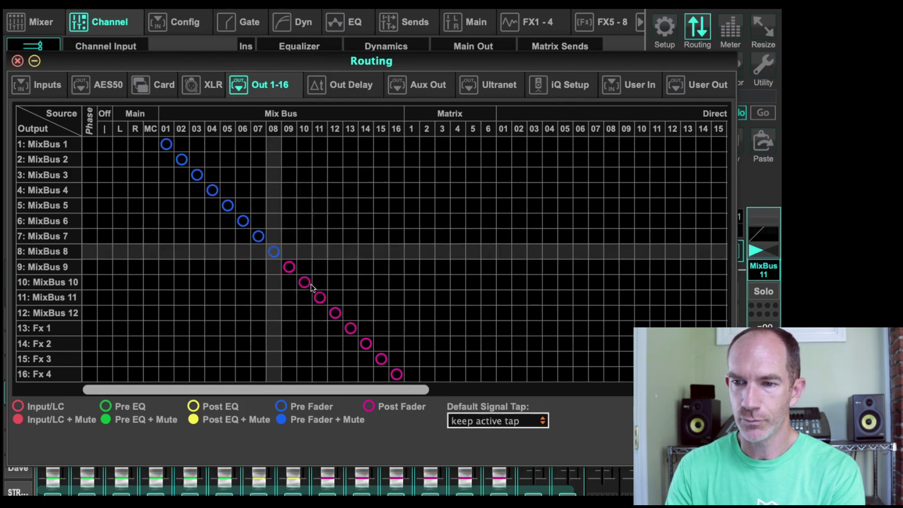
Set outputs 9–12 to MixBus 9–12 Pre Fader.
click(289, 266)
click(306, 293)
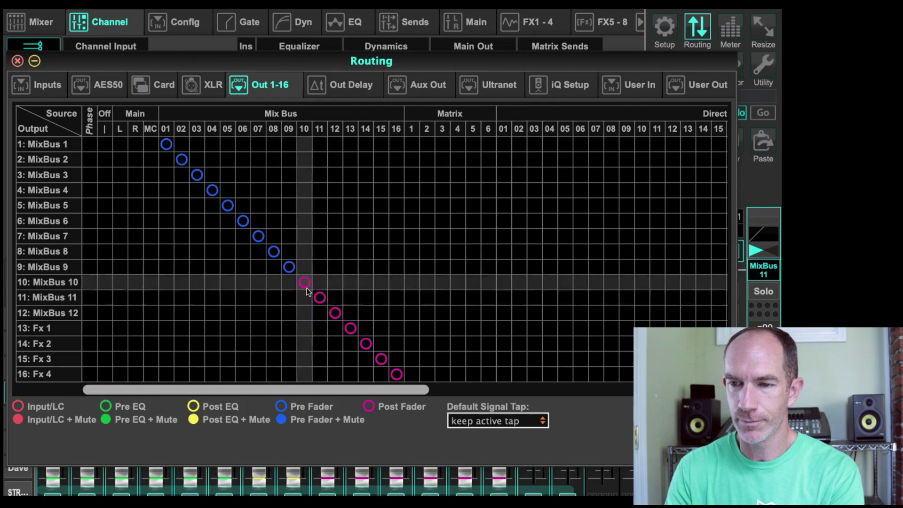
click(305, 283)
click(331, 312)
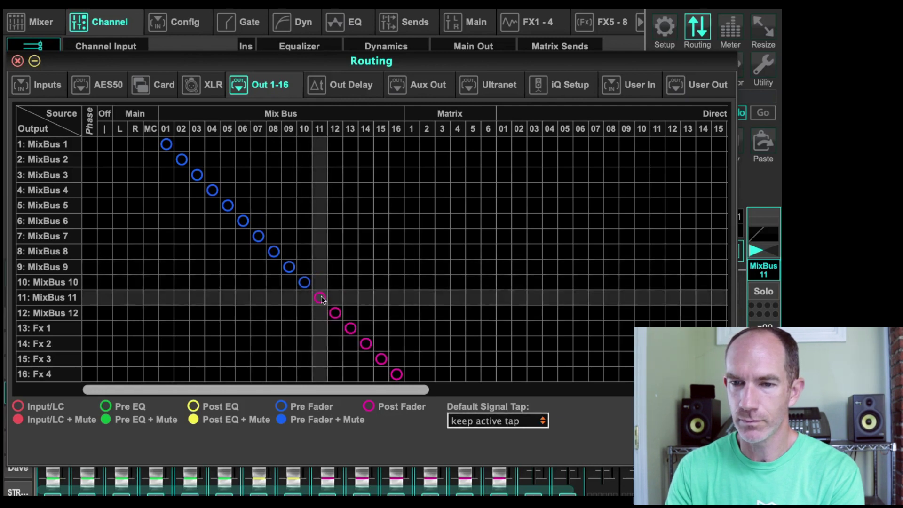
click(319, 297)
click(351, 324)
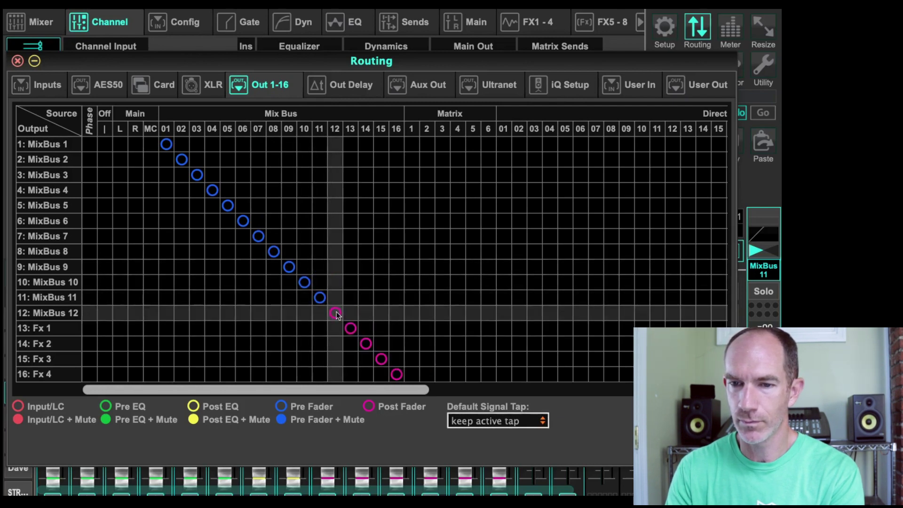
click(335, 312)
click(376, 340)
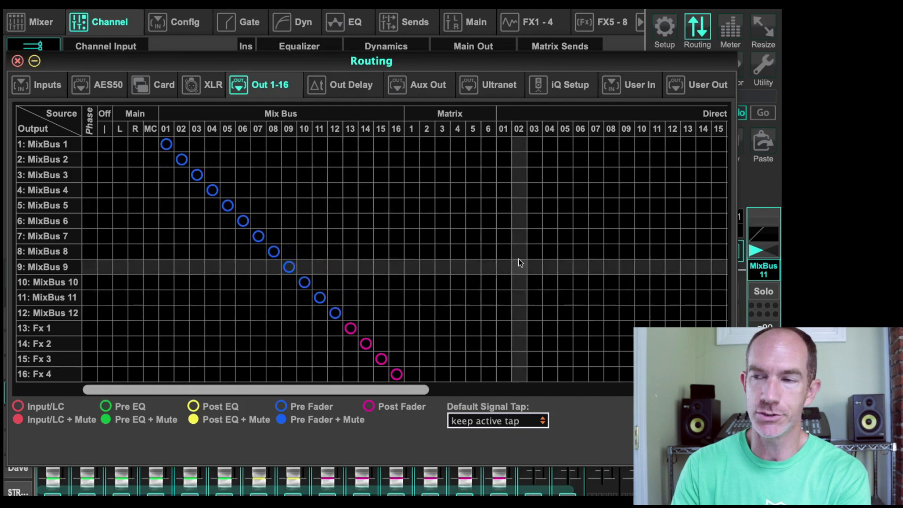
On User Out, assign the Out 1-8 block and patch Output 17→Out 1 through Output 24→Out 8.
click(706, 86)
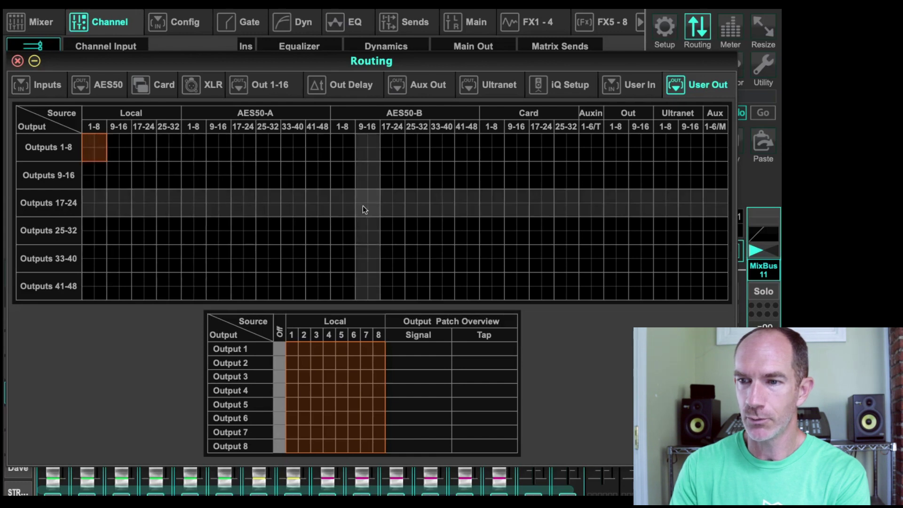
click(611, 196)
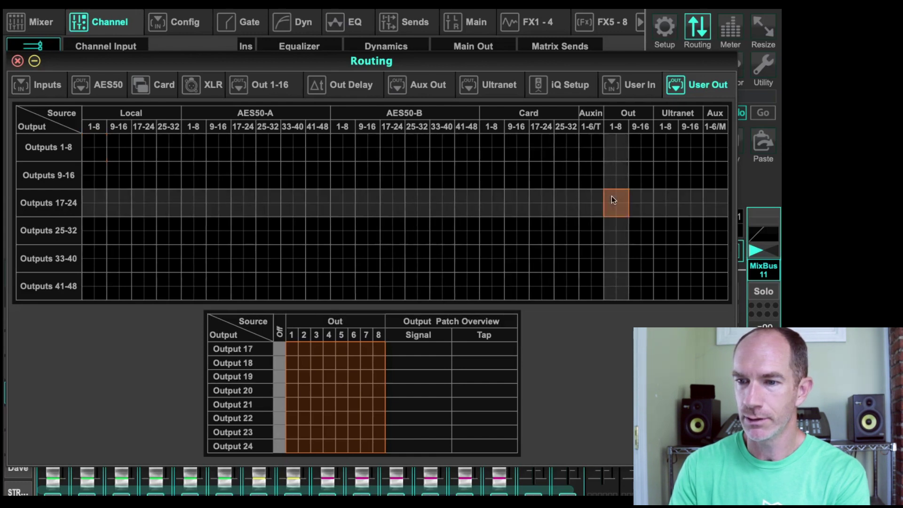
click(291, 348)
click(303, 363)
click(316, 376)
click(329, 390)
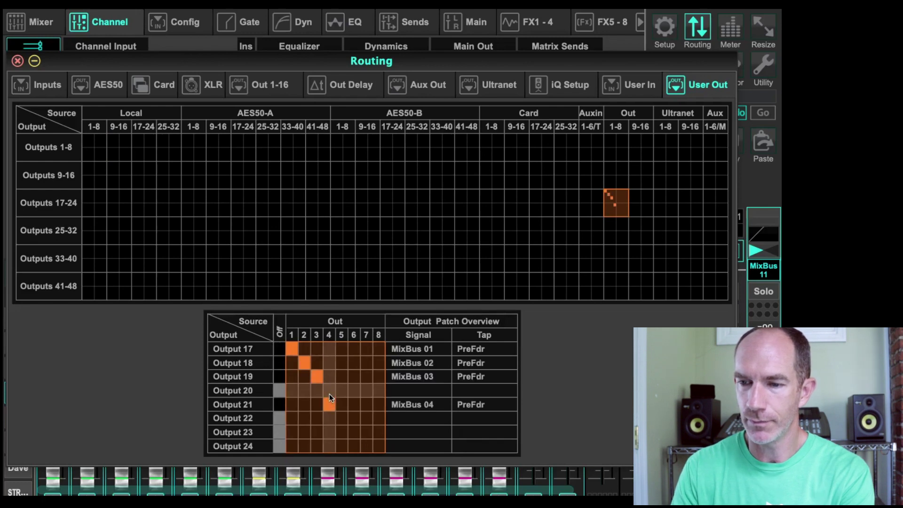
click(341, 404)
click(354, 418)
click(366, 432)
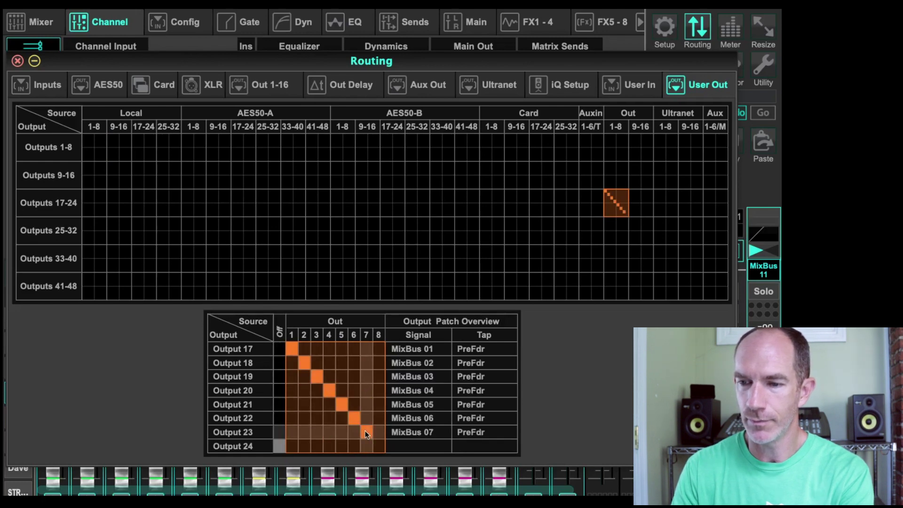
click(378, 446)
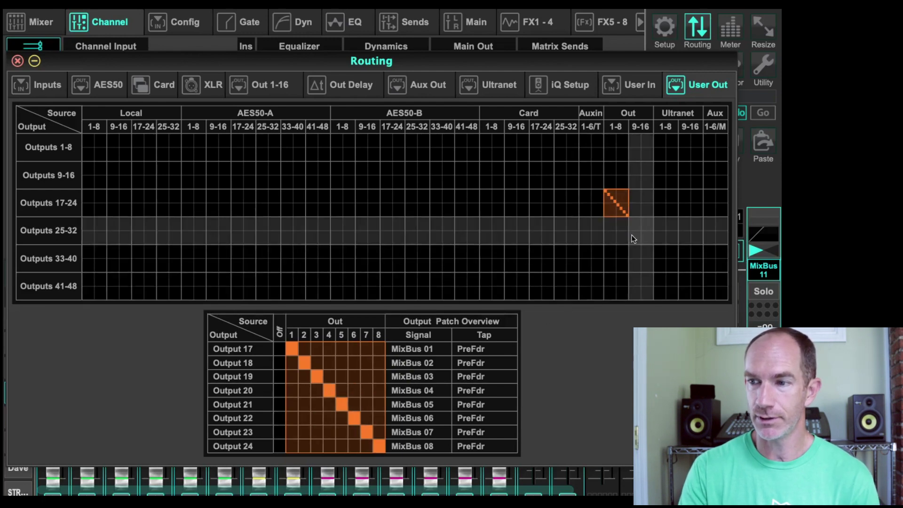
Assign the Out 9-16 block and patch Output 25→Out 9 through Output 28→Out 12.
click(636, 232)
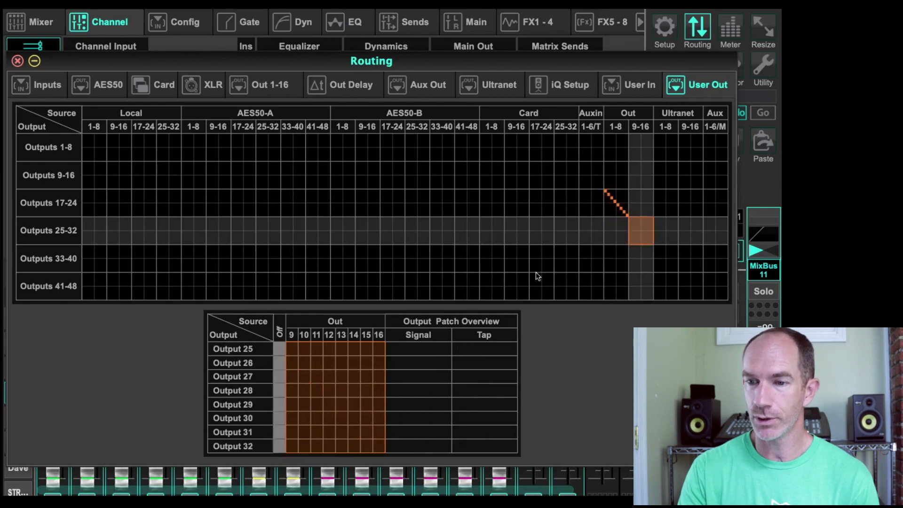
click(289, 349)
click(304, 363)
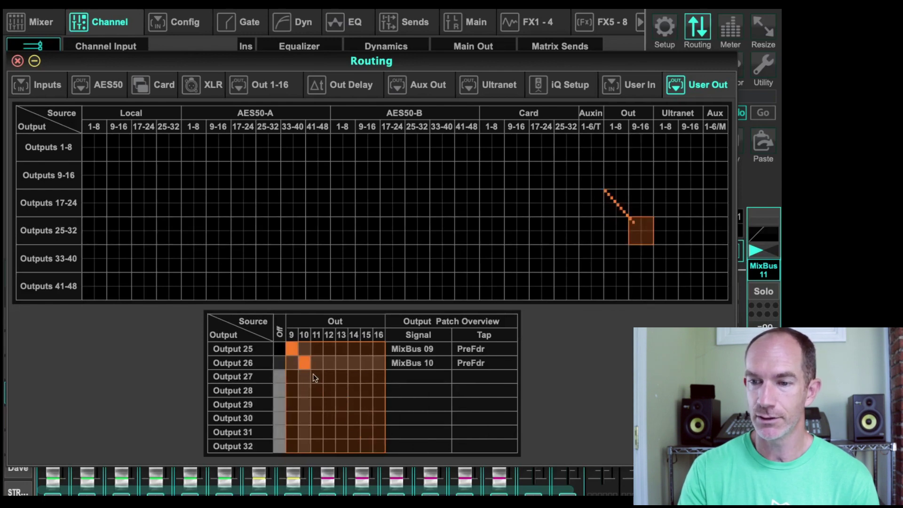
click(315, 377)
click(329, 391)
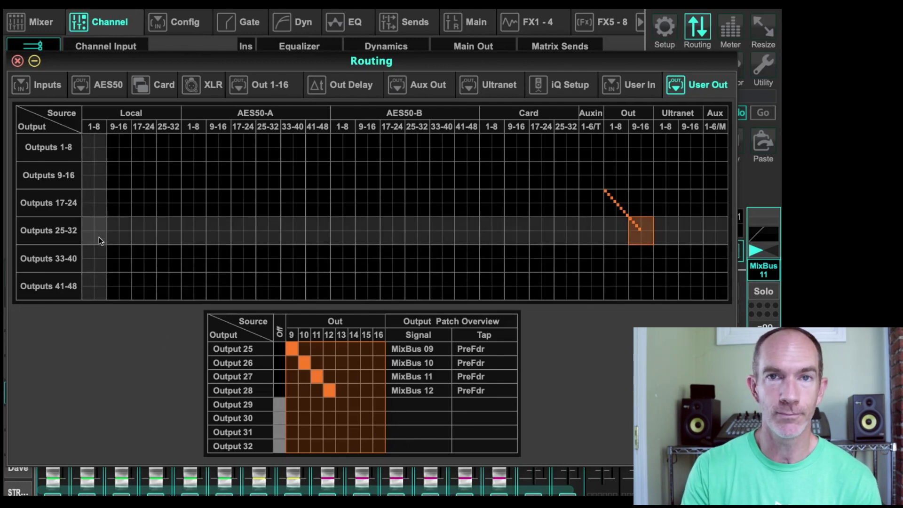
click(97, 236)
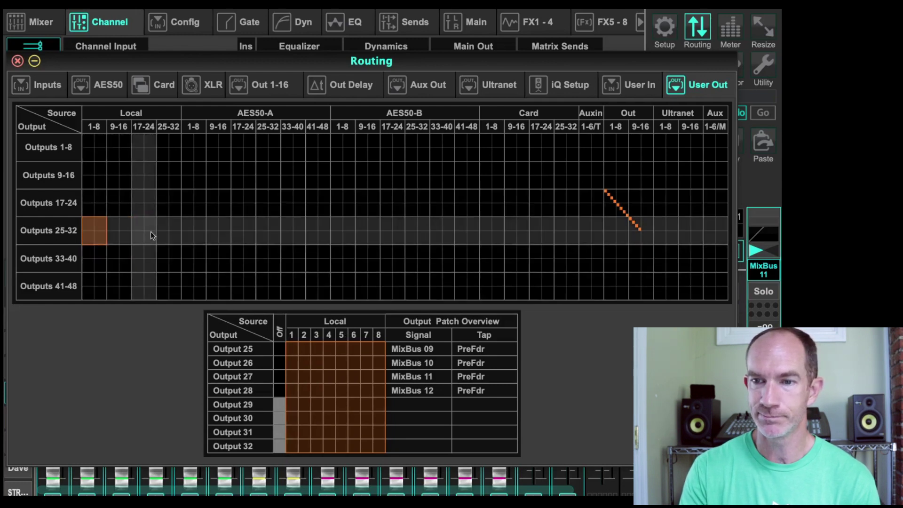
click(168, 232)
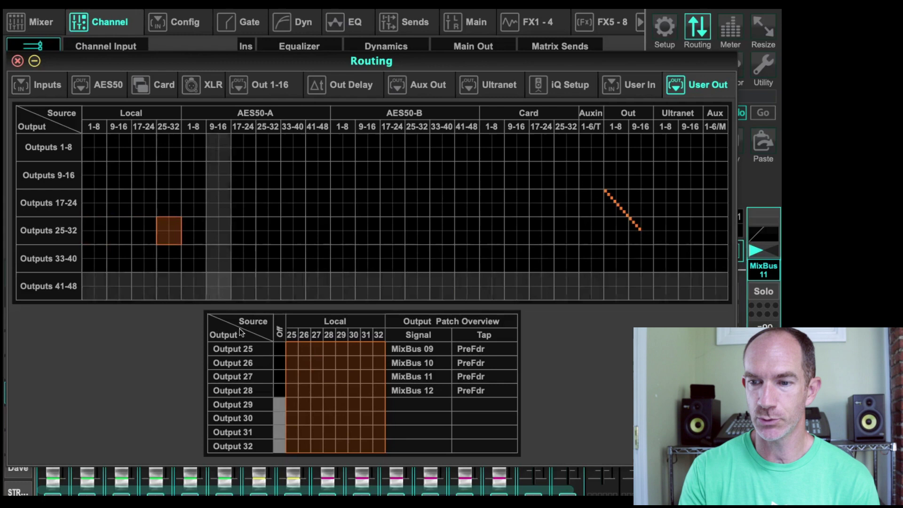
click(340, 404)
click(354, 420)
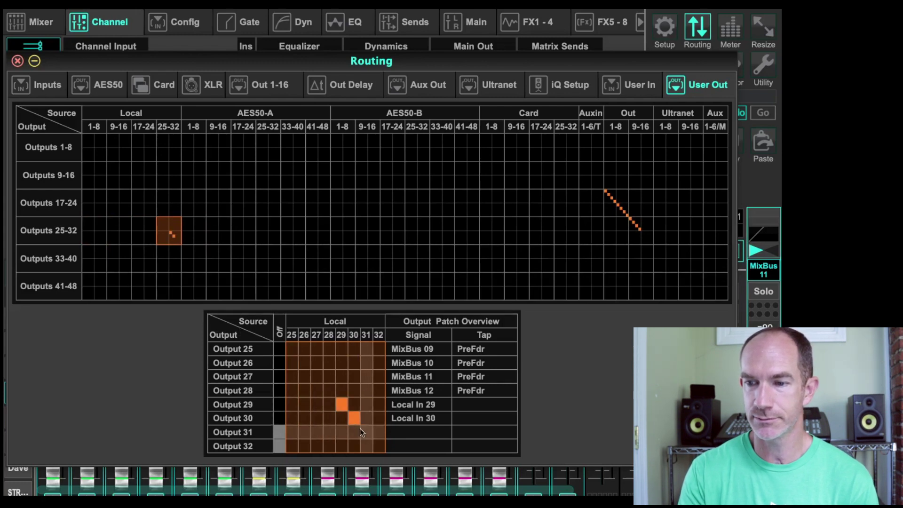
click(364, 430)
click(377, 445)
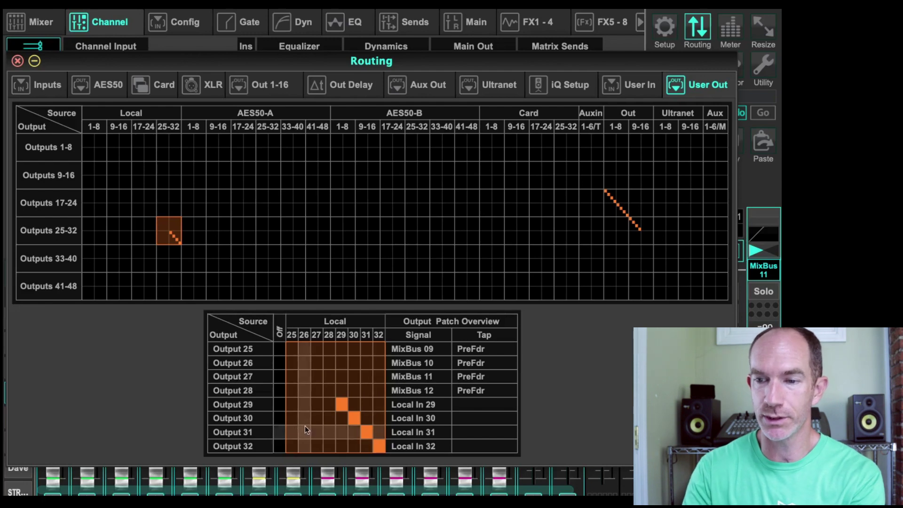
click(279, 408)
click(278, 418)
click(278, 433)
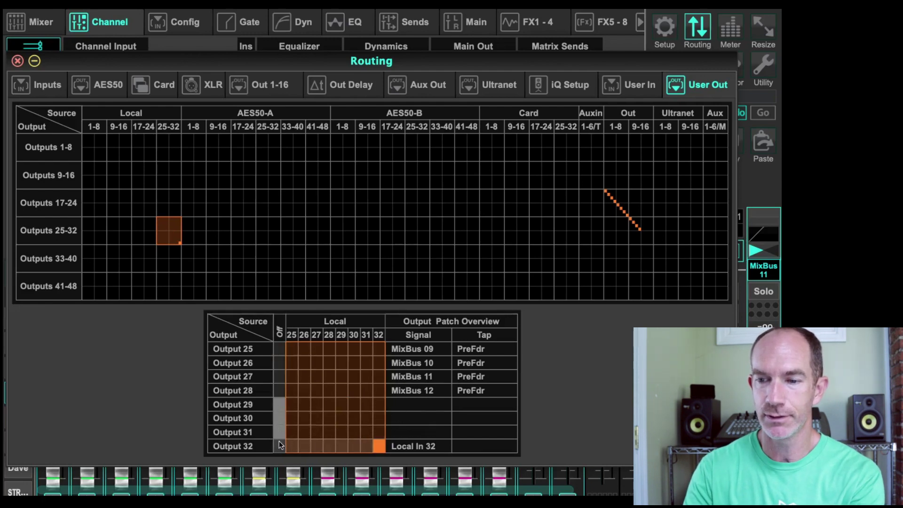
click(278, 444)
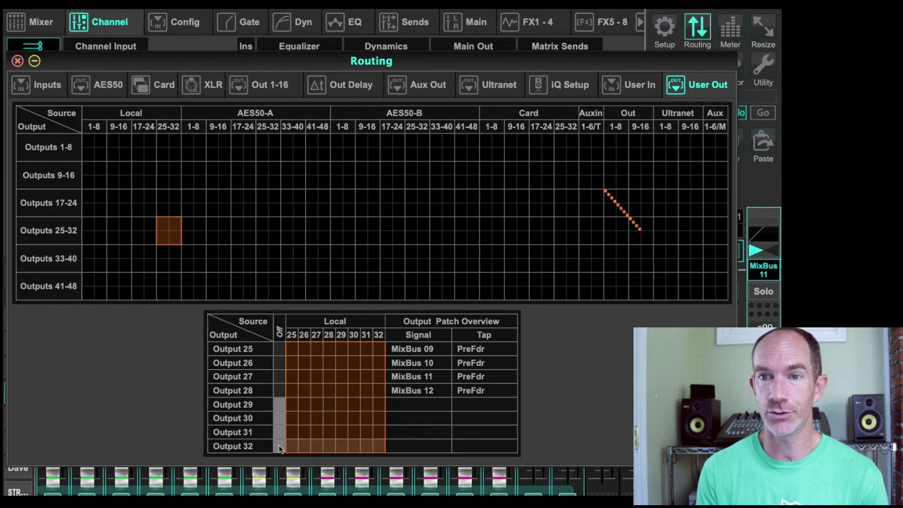
Set Aux In Remap to Card 1-2 in both Record and Play modes, finishing in Record.
click(44, 80)
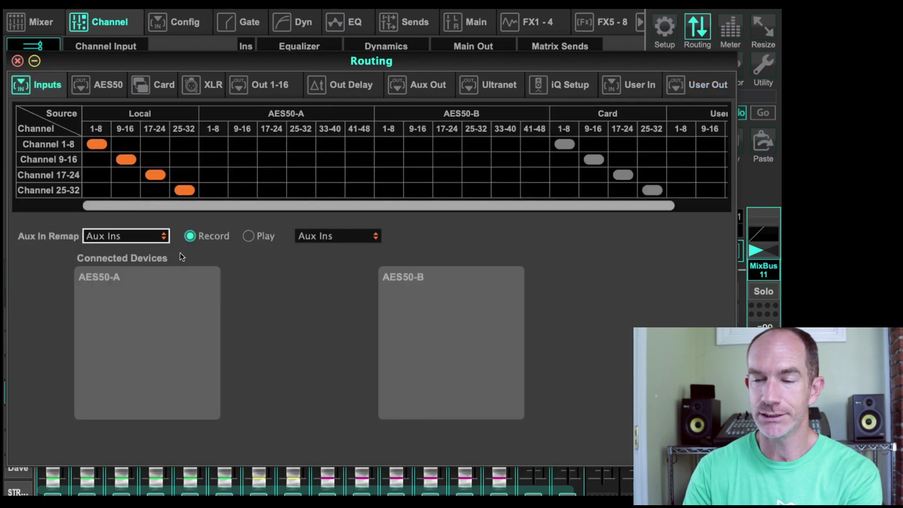
click(134, 235)
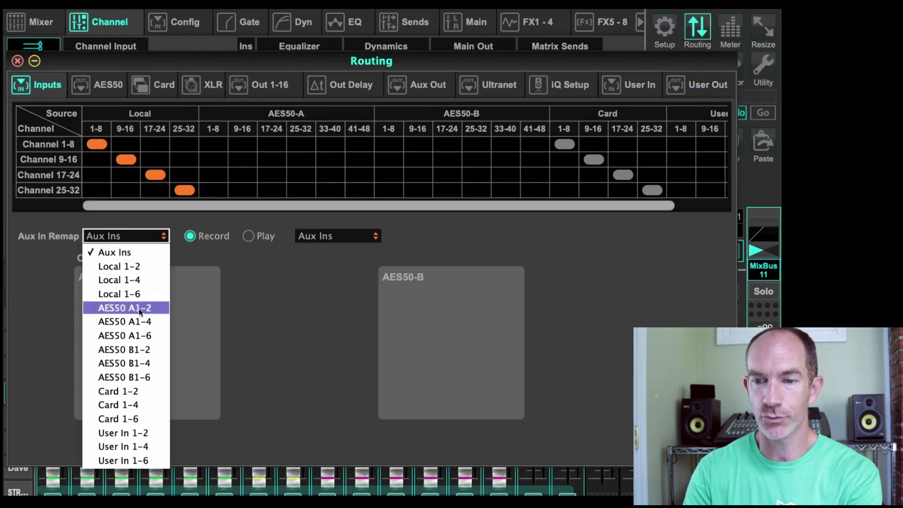
click(134, 391)
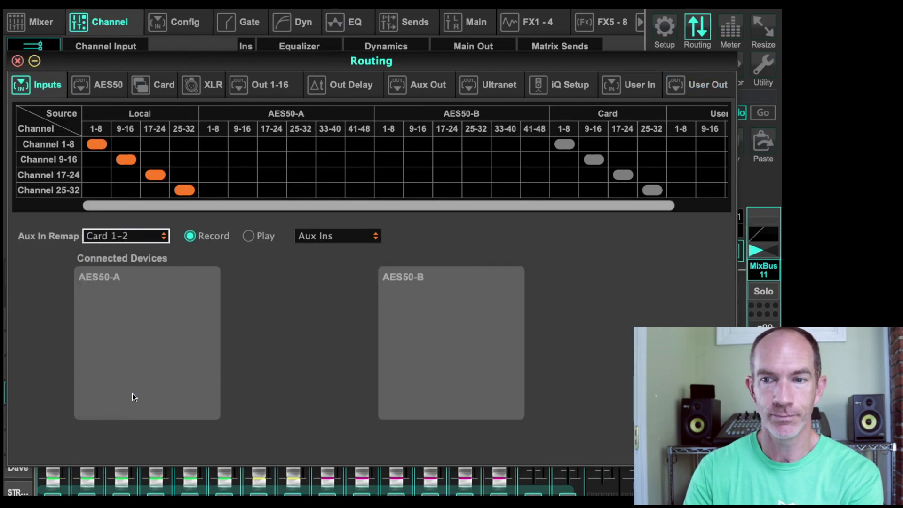
click(251, 239)
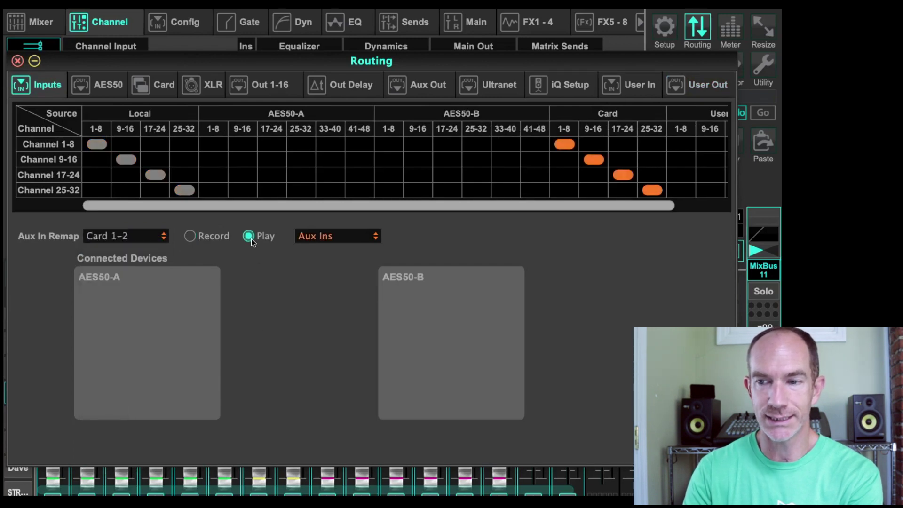
click(320, 238)
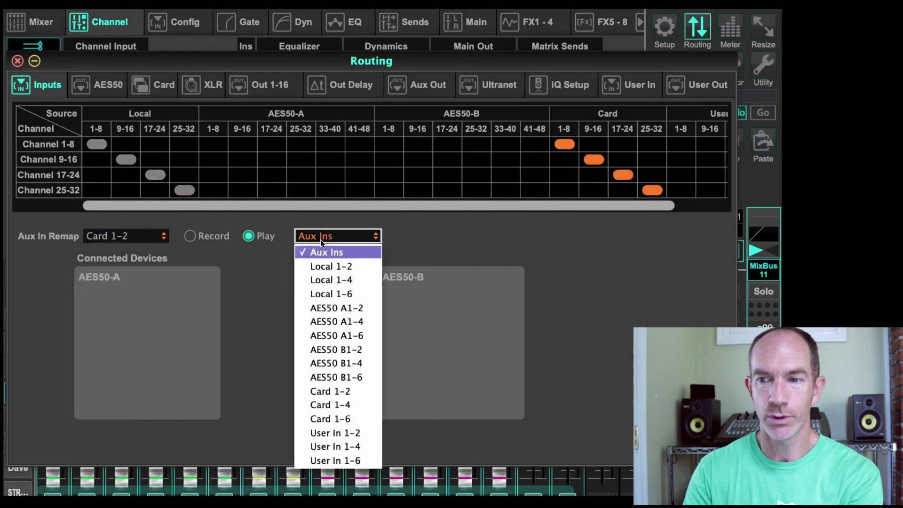
click(323, 391)
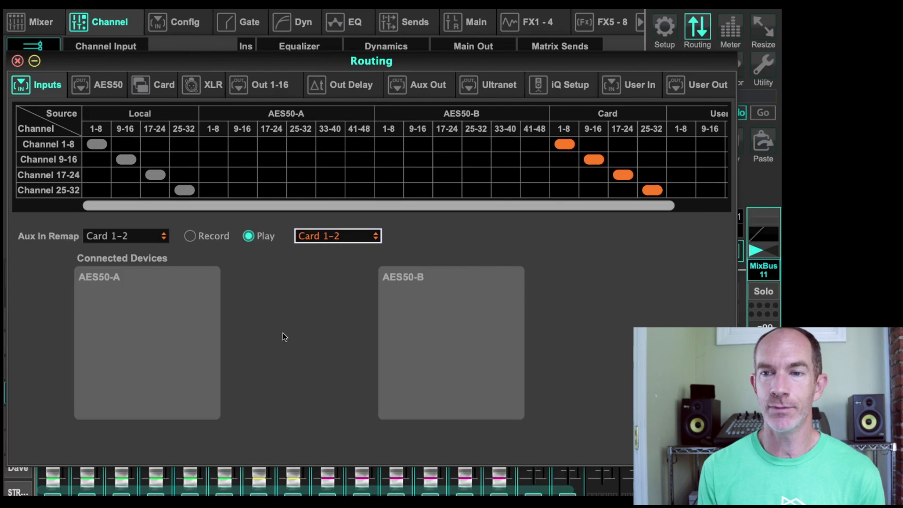
click(191, 236)
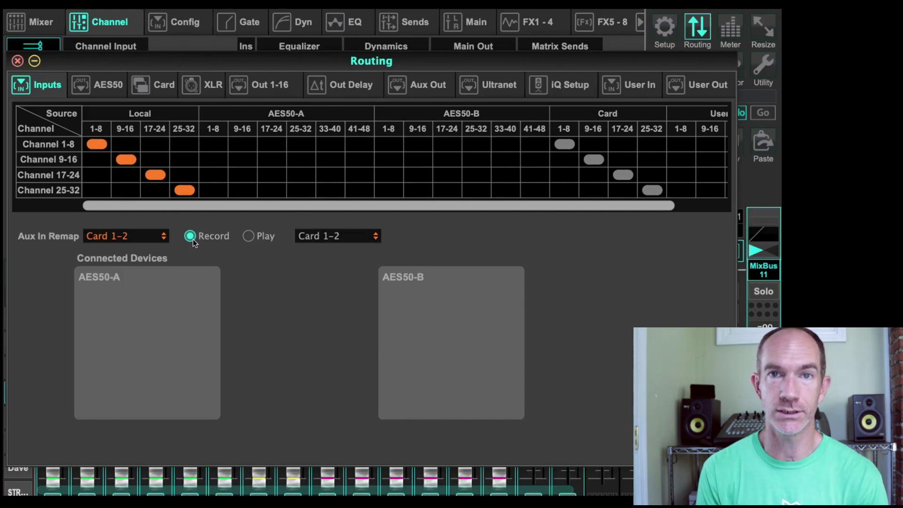
Close Routing and stereo-link Aux 1 with Aux 2.
click(17, 61)
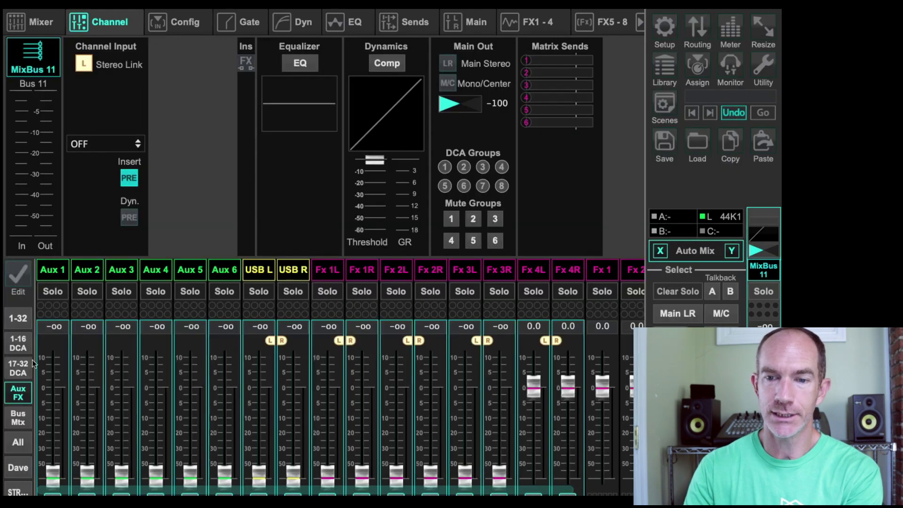
click(53, 269)
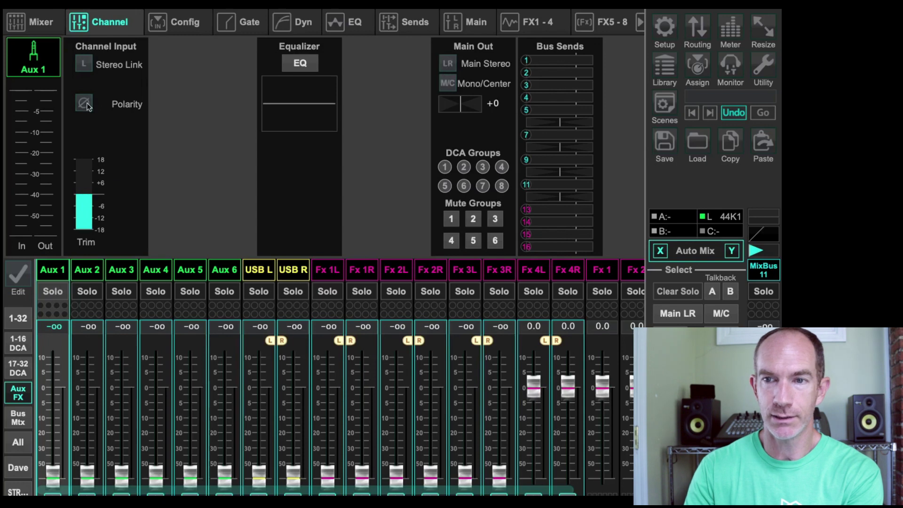
click(84, 64)
click(358, 284)
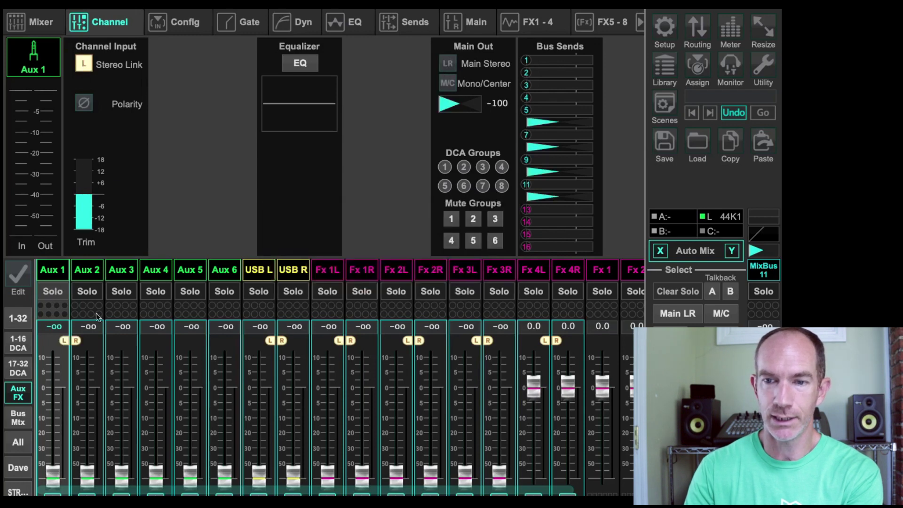
Solo the linked Aux 1/2 pair and set its fader to 0 dB.
click(54, 293)
click(54, 328)
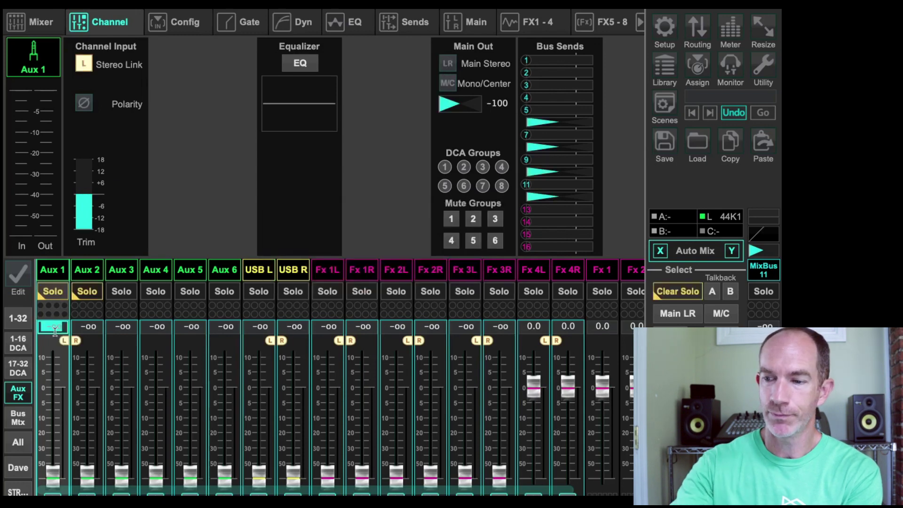
text(0)
key(Return)
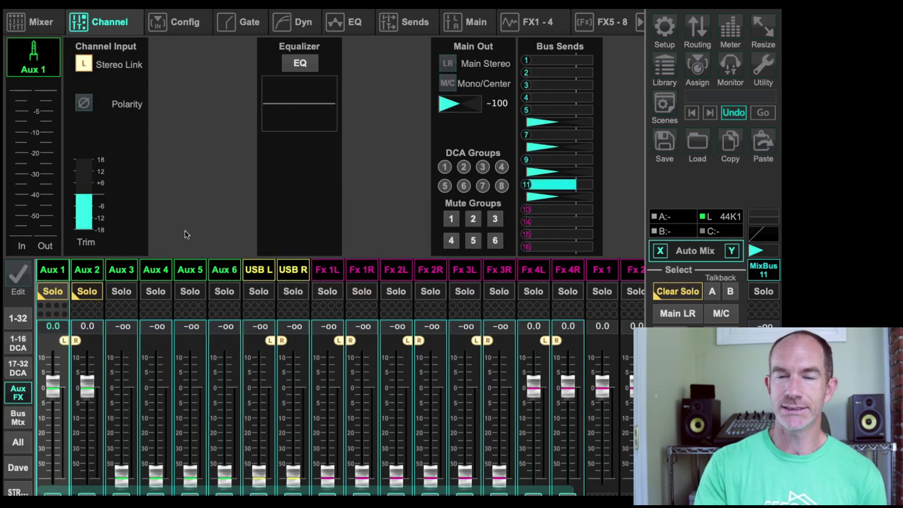